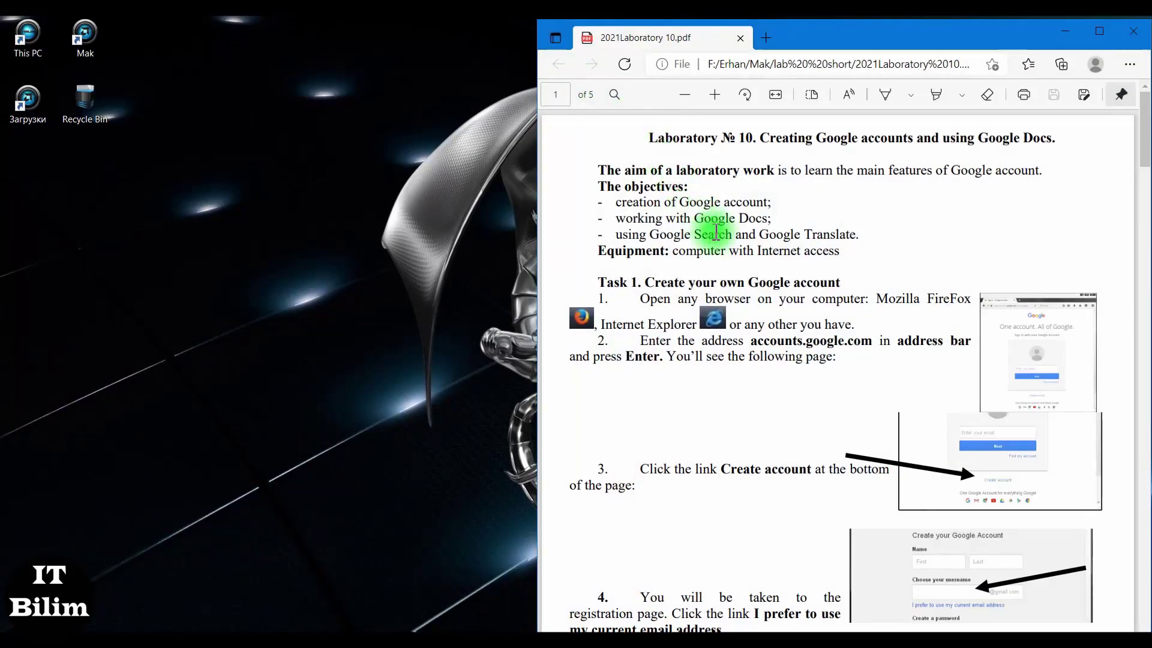
- Scroll the lab PDF down to page 2, where Task 2 on Google Docs is visible
{"action": "scroll", "coordinate": [742, 298], "scroll_direction": "down", "scroll_amount": 2}
{"action": "scroll", "coordinate": [742, 298], "scroll_direction": "down", "scroll_amount": 5}
{"action": "left_click_drag", "start_coordinate": [1142, 180], "coordinate": [1093, 242]}
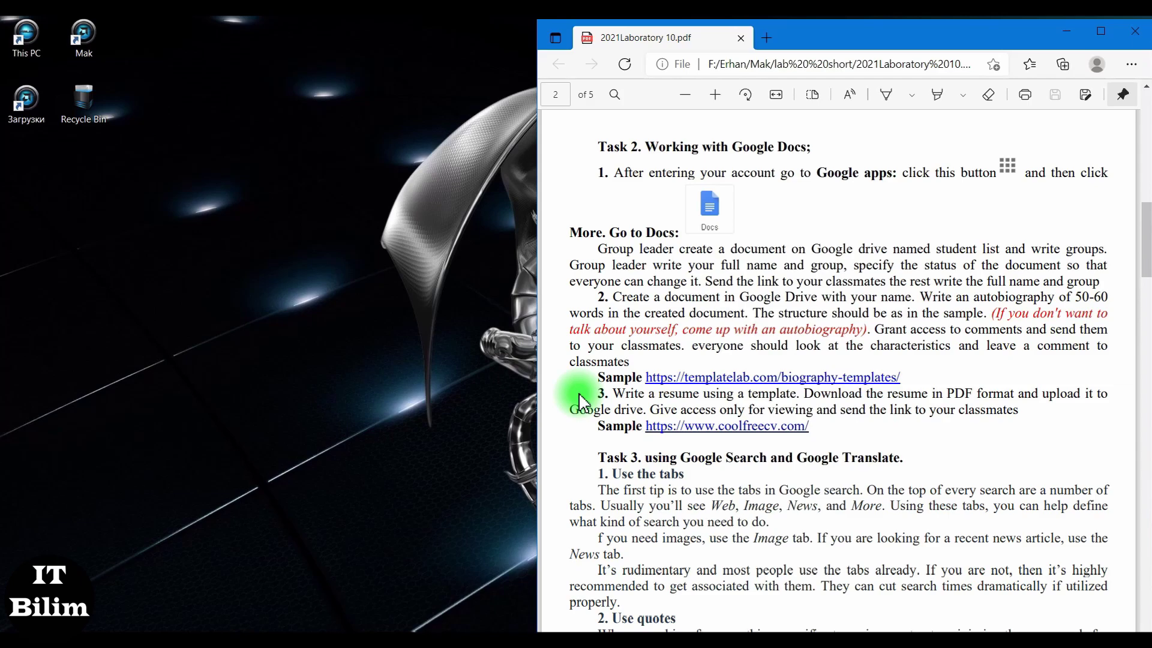
- Restore the Chrome window and move it to the left half beside the PDF
{"action": "left_click", "coordinate": [405, 18]}
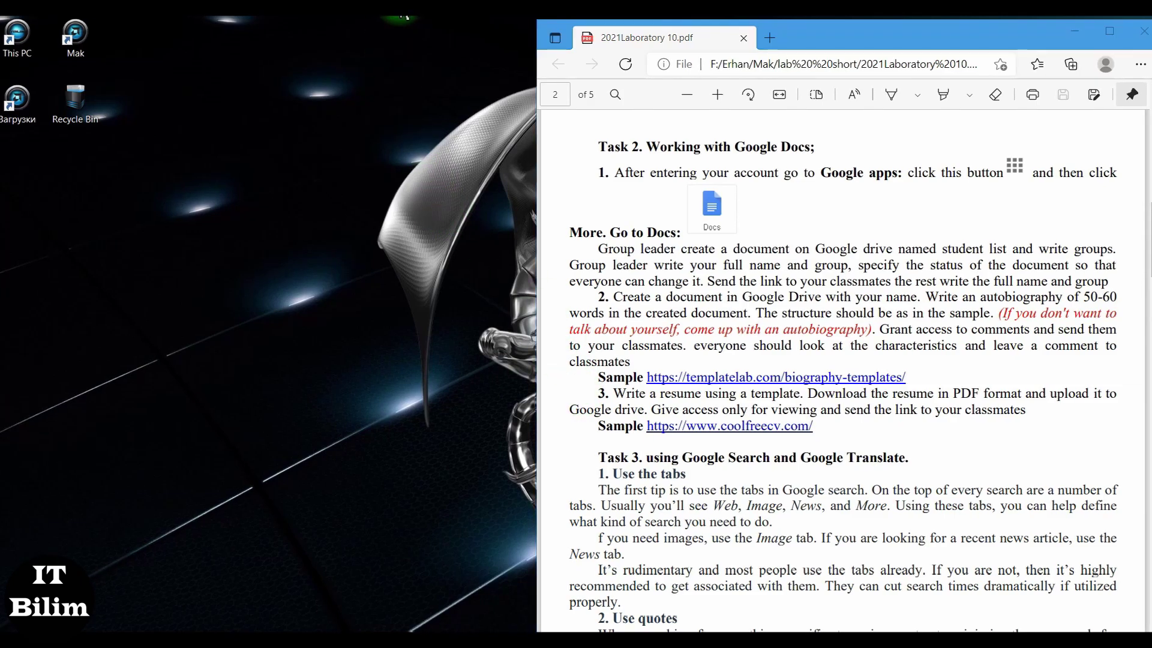
{"action": "left_click", "coordinate": [1111, 27]}
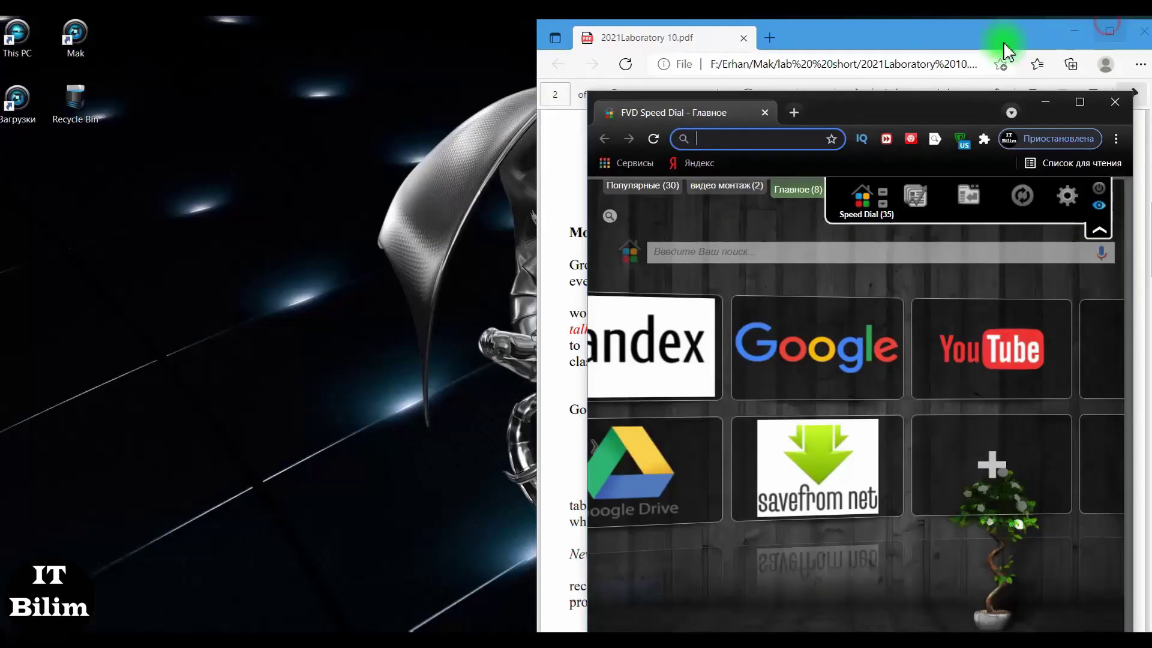
{"action": "left_click_drag", "start_coordinate": [866, 113], "coordinate": [288, 47]}
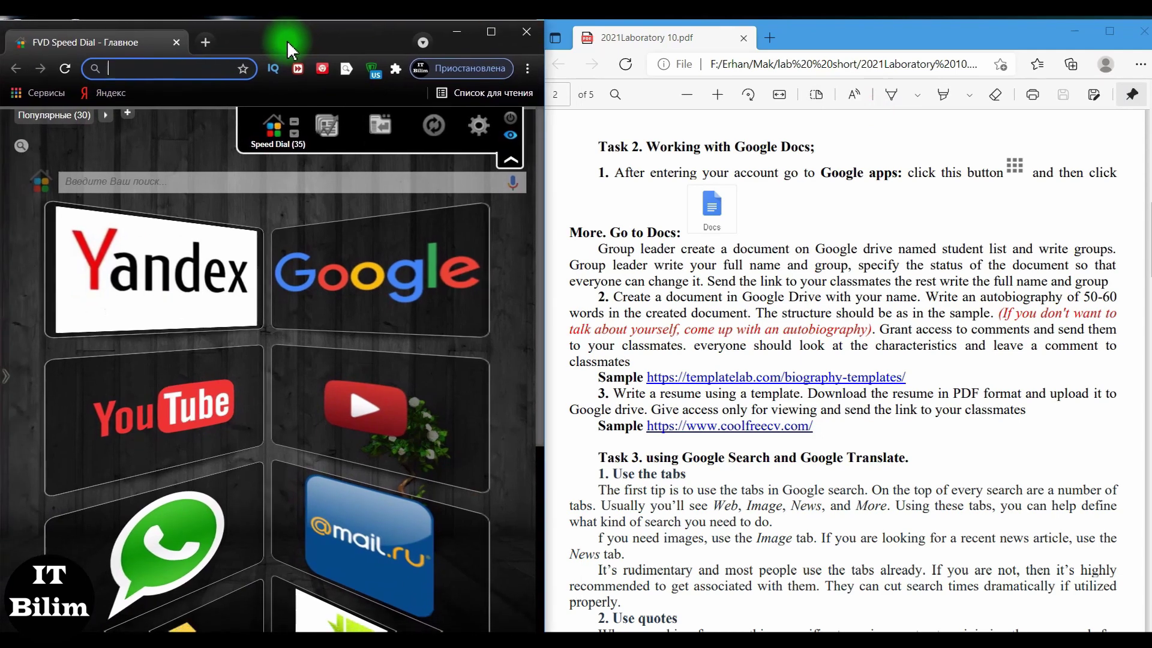
- Search the web for 'google drive'
{"action": "type", "text": "google drive скачать для windows 1"}
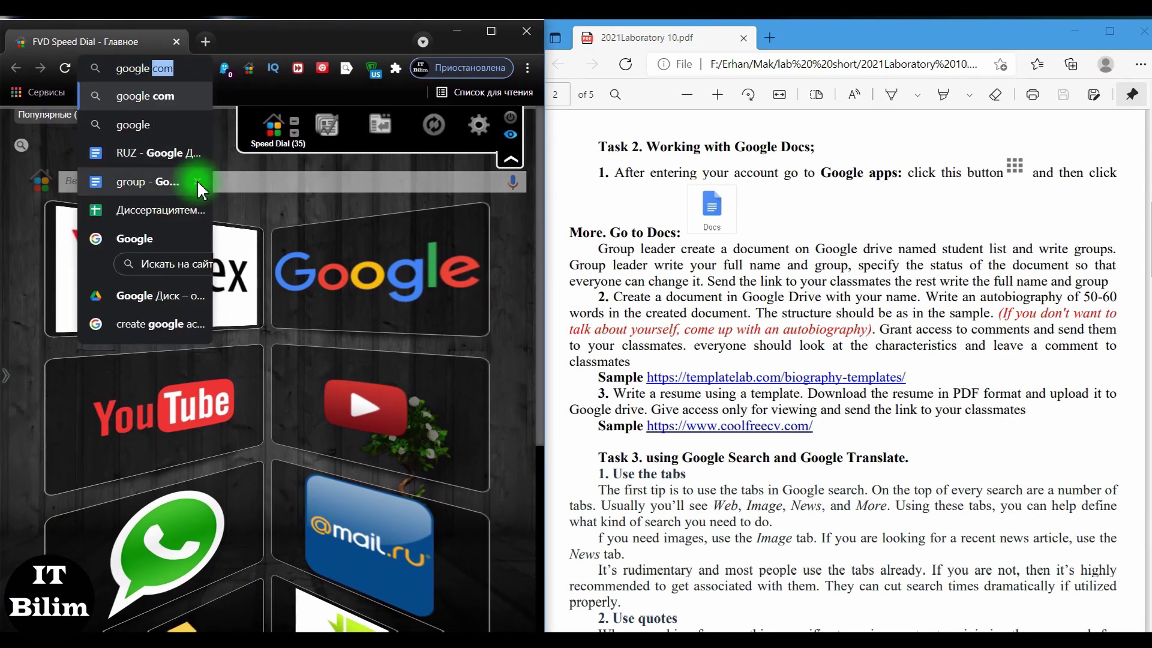
{"action": "key", "text": "ctrl+BackSpace"}
{"action": "key", "text": "ctrl+BackSpace"}
{"action": "key", "text": "ctrl+BackSpace"}
{"action": "key", "text": "ctrl+BackSpace"}
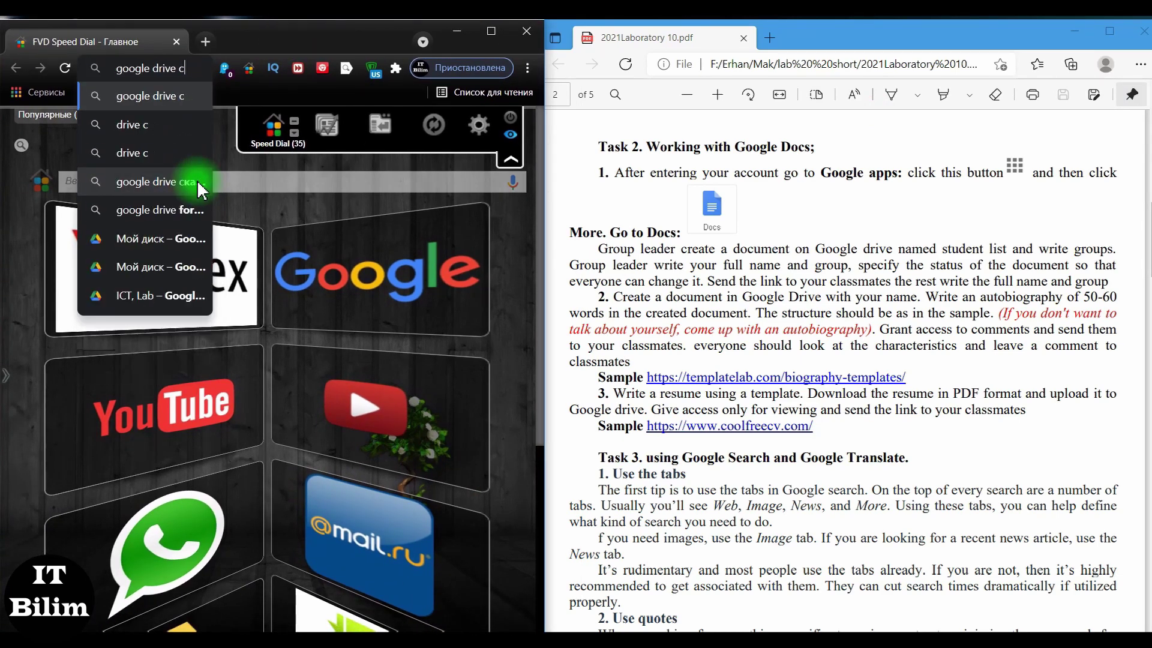
{"action": "key", "text": "Return"}
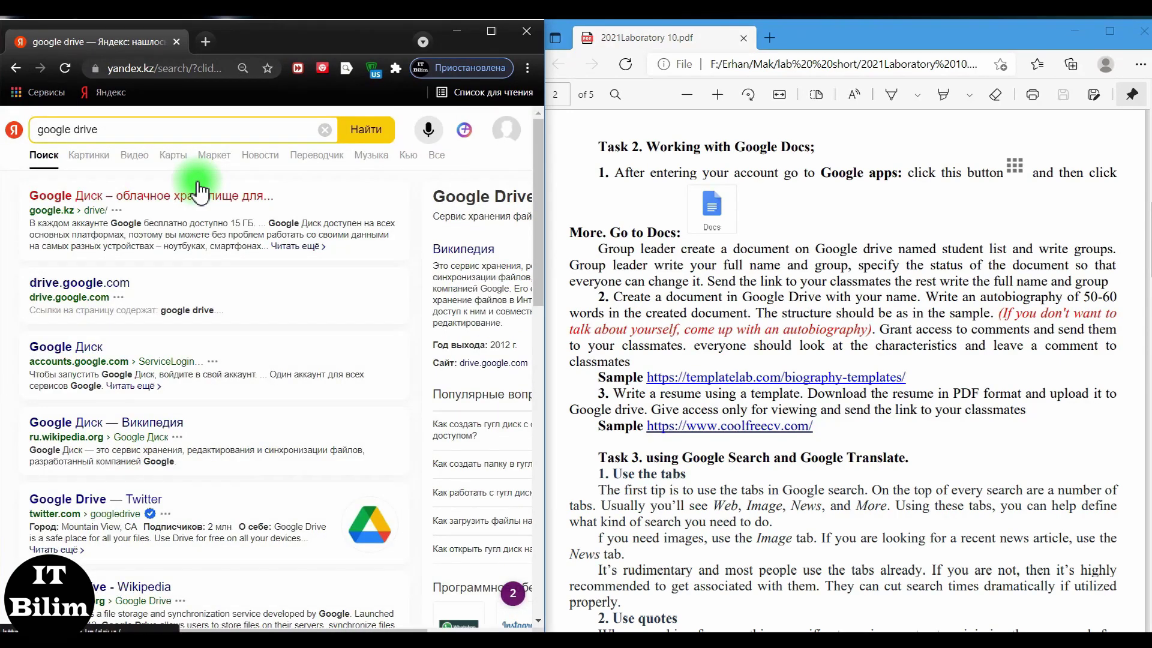
- Open Google Drive from the search results and go into the My Drive file list
{"action": "left_click", "coordinate": [61, 199]}
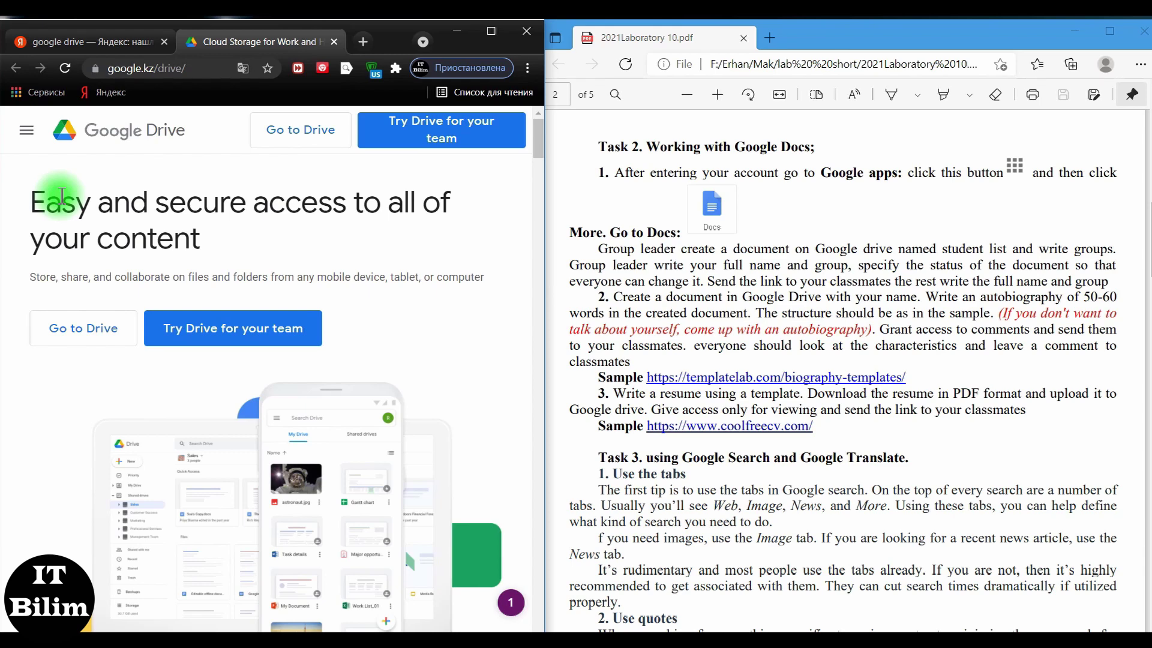
{"action": "left_click", "coordinate": [57, 328]}
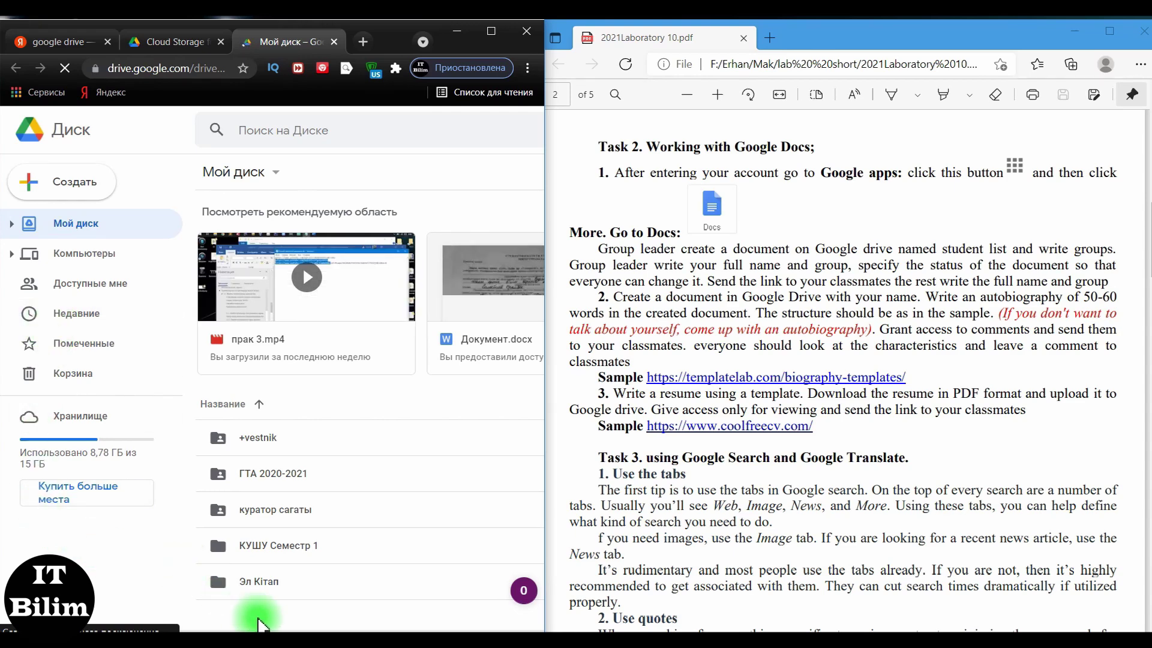
{"action": "right_click", "coordinate": [256, 616]}
- Create a new Google Doc containing 'Group leader full name and group' copied from the PDF
{"action": "left_click", "coordinate": [348, 501]}
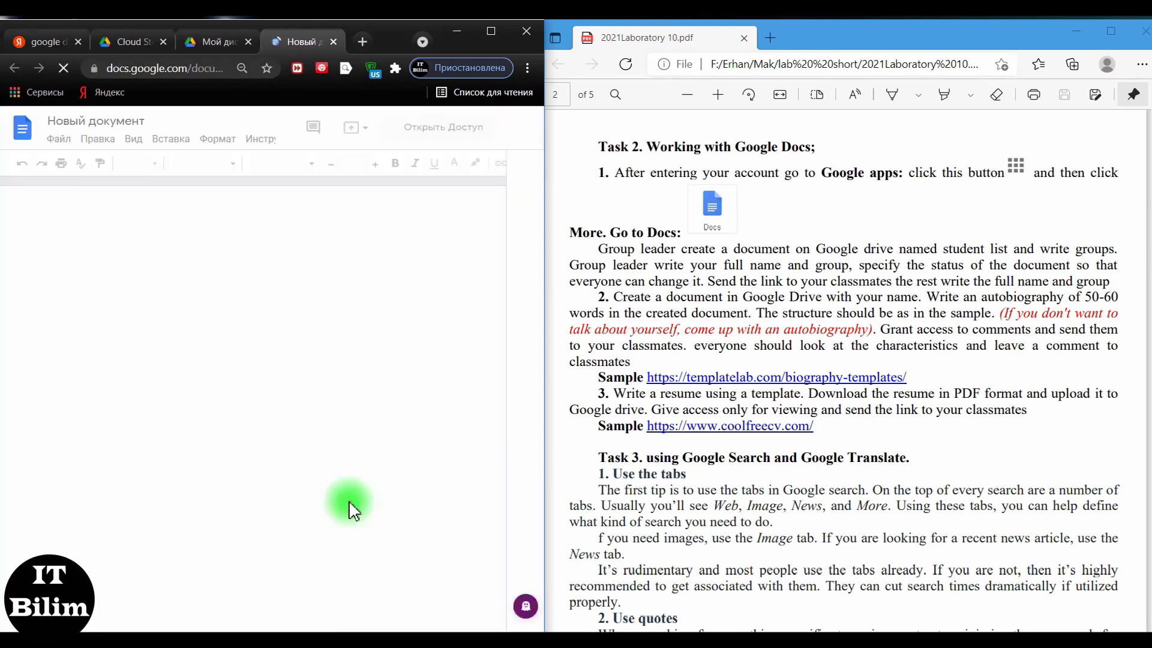
{"action": "left_click", "coordinate": [576, 264]}
{"action": "left_click_drag", "start_coordinate": [576, 265], "coordinate": [647, 265]}
{"action": "key", "text": "ctrl+c"}
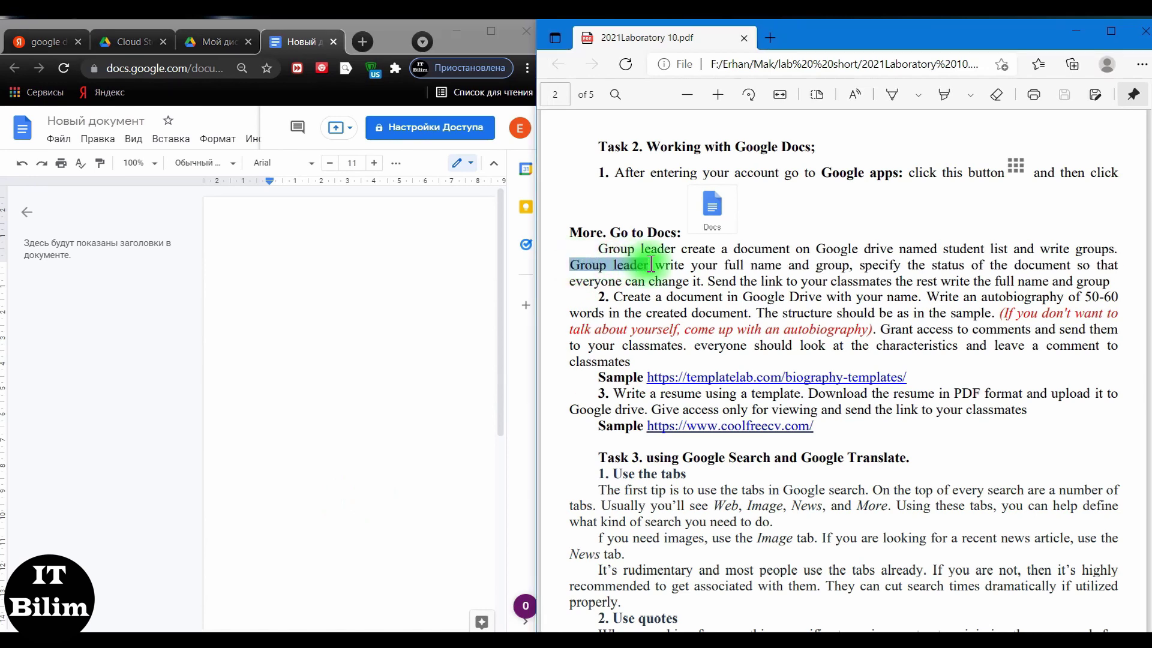
{"action": "left_click", "coordinate": [288, 271]}
{"action": "key", "text": "ctrl+v"}
{"action": "left_click_drag", "start_coordinate": [725, 264], "coordinate": [849, 264]}
{"action": "key", "text": "ctrl+c"}
{"action": "left_click", "coordinate": [177, 273]}
{"action": "key", "text": "ctrl+v"}
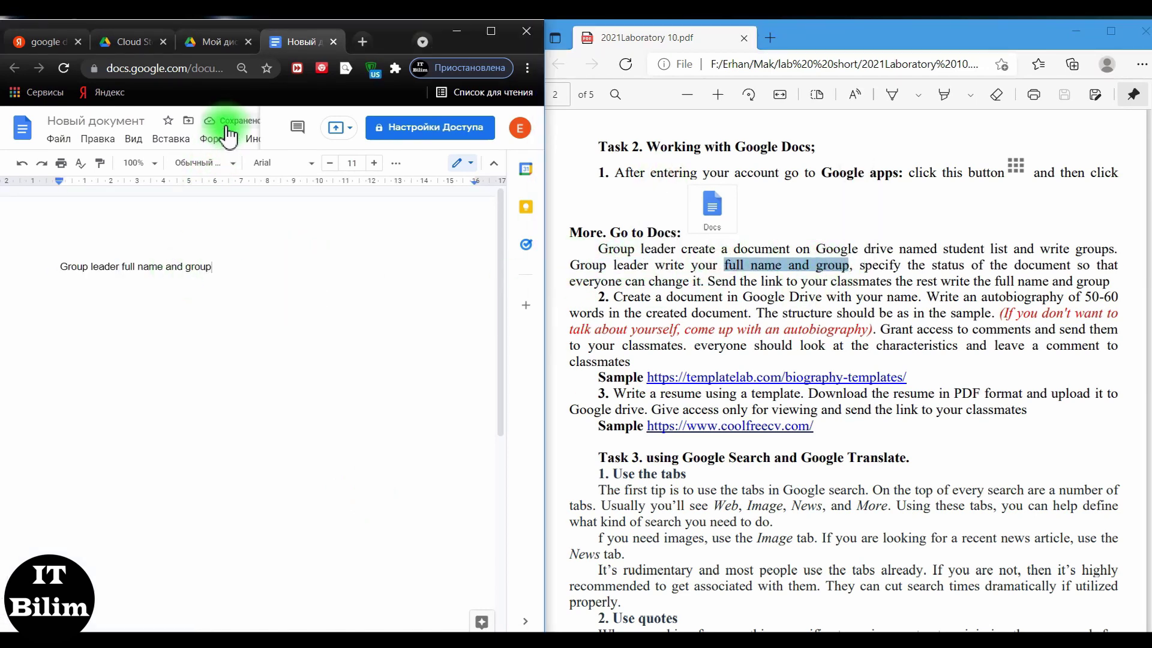
{"action": "left_click", "coordinate": [222, 264]}
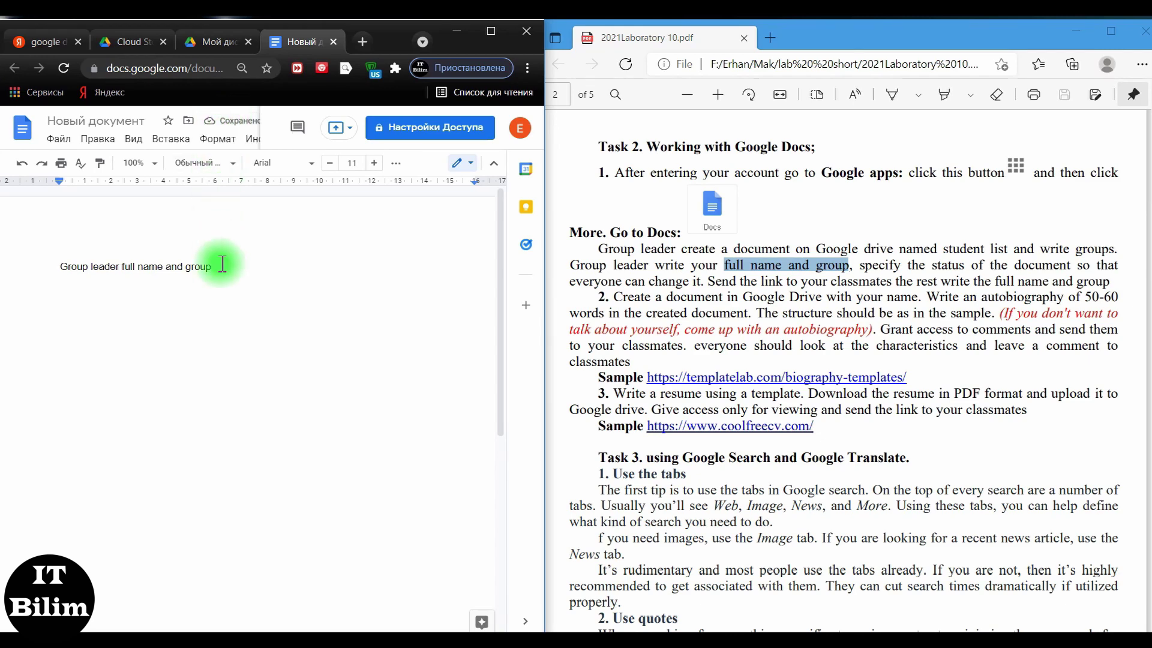
- Rename the new untitled document to 'group' in Drive
{"action": "left_click", "coordinate": [216, 42]}
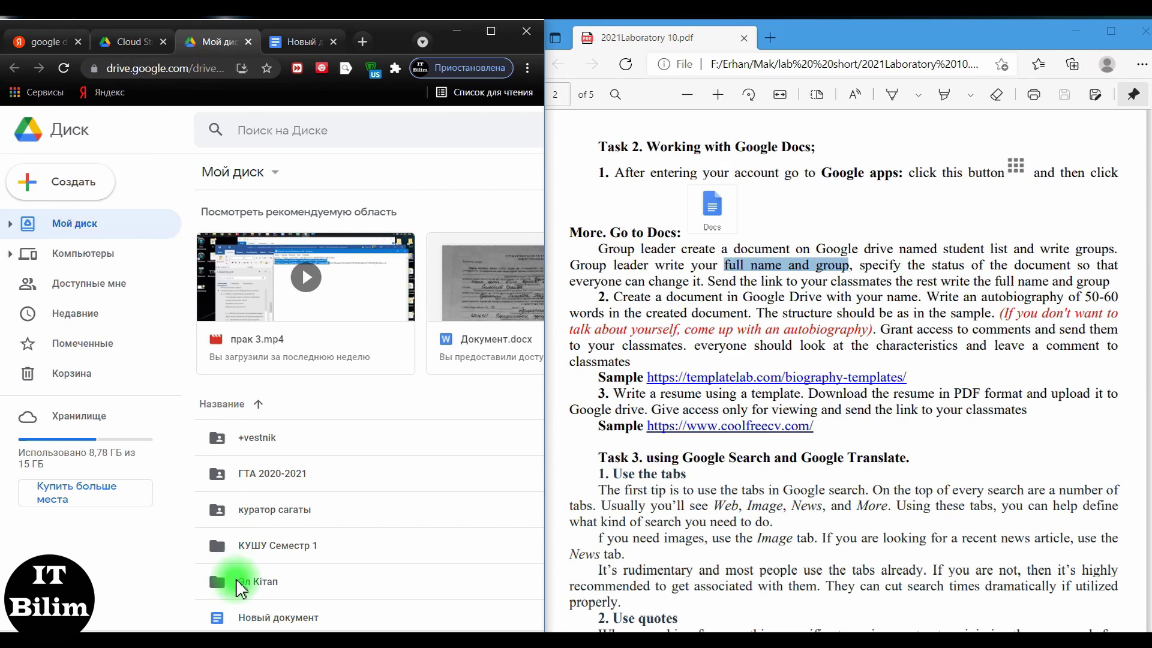
{"action": "left_click", "coordinate": [256, 627]}
{"action": "key", "text": "F2"}
{"action": "type", "text": "gr"}
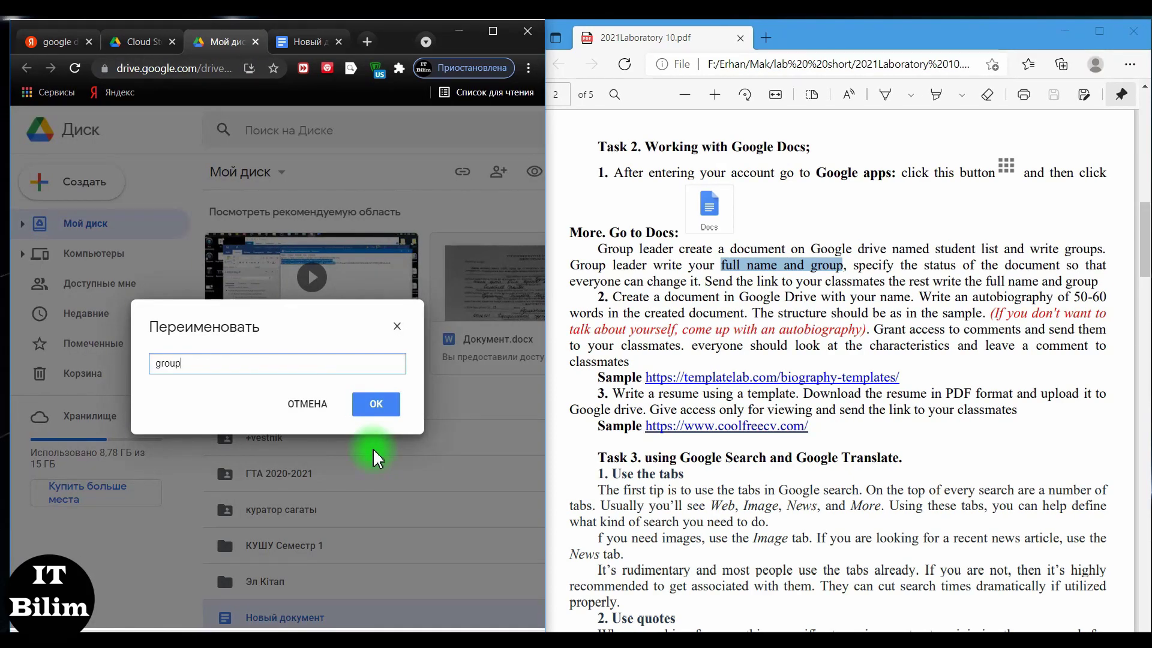
{"action": "type", "text": "oup"}
{"action": "left_click", "coordinate": [376, 405]}
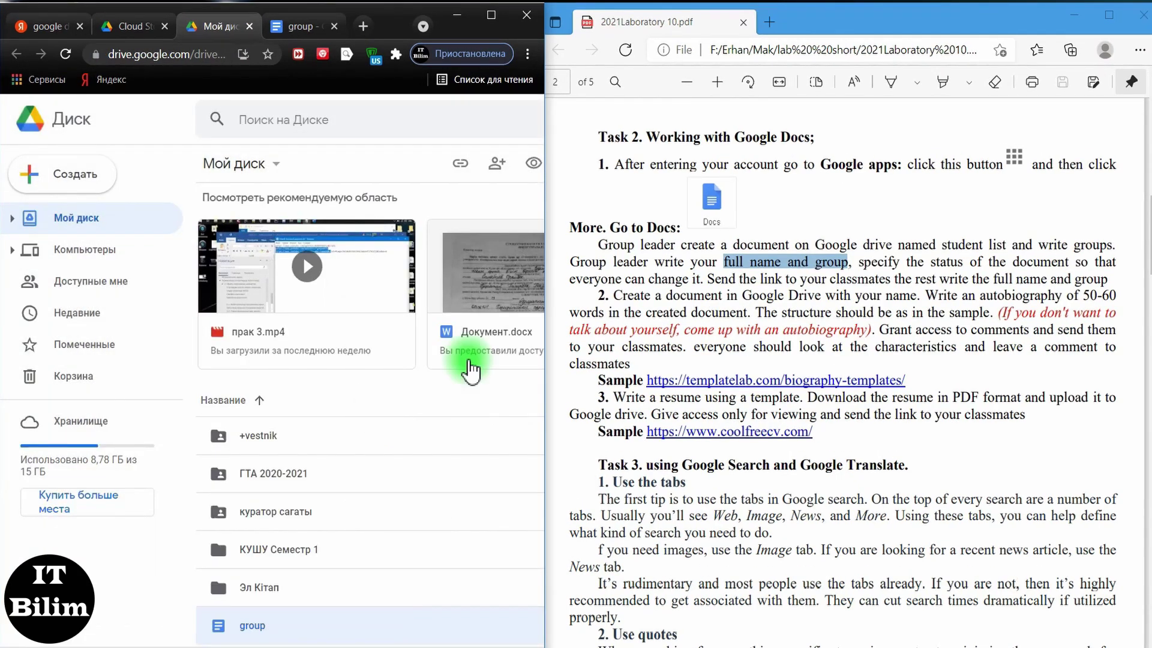
{"action": "left_click", "coordinate": [769, 21]}
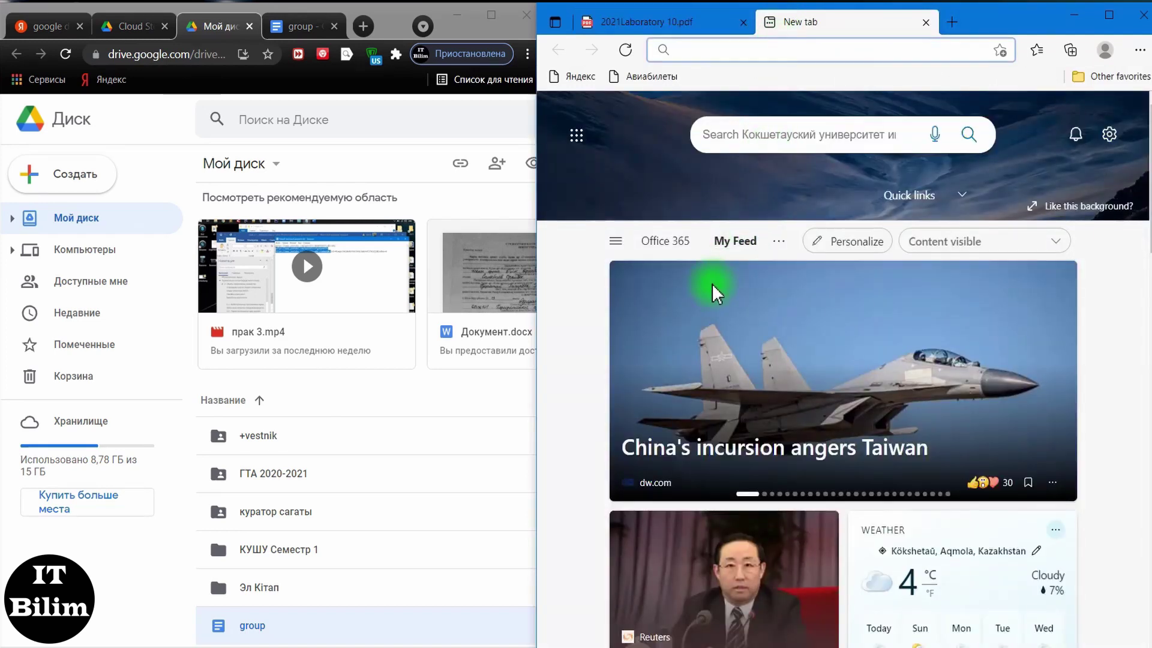
- Search for 'google account' in a new Edge tab and open the Google Account page
{"action": "left_click", "coordinate": [725, 52]}
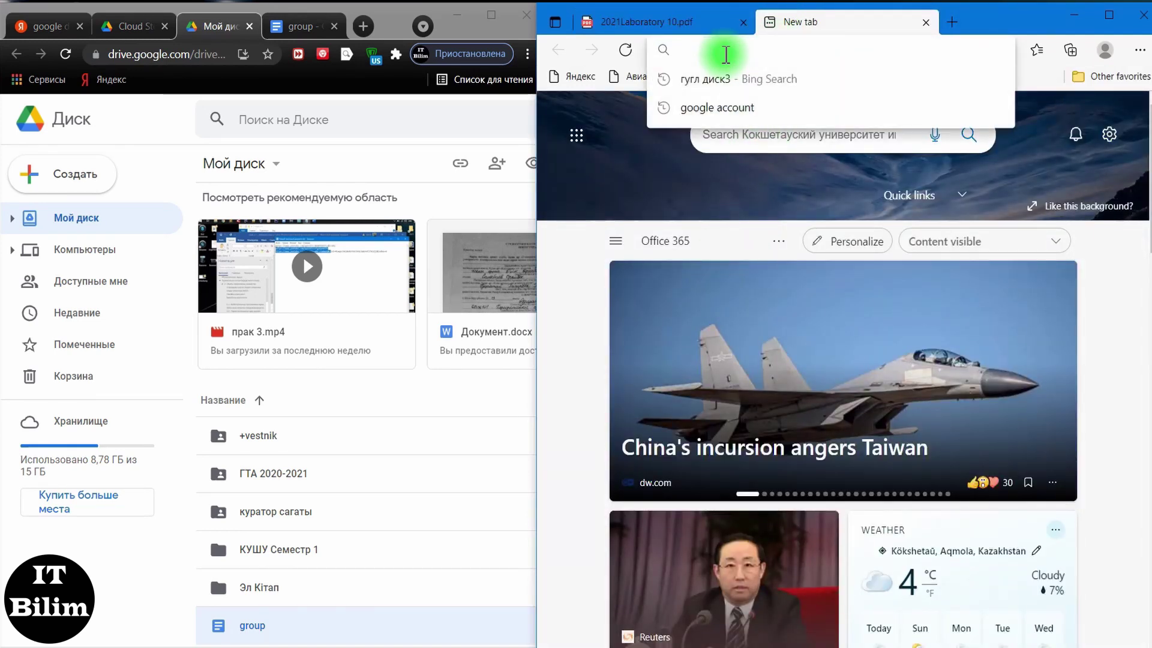
{"action": "type", "text": "g"}
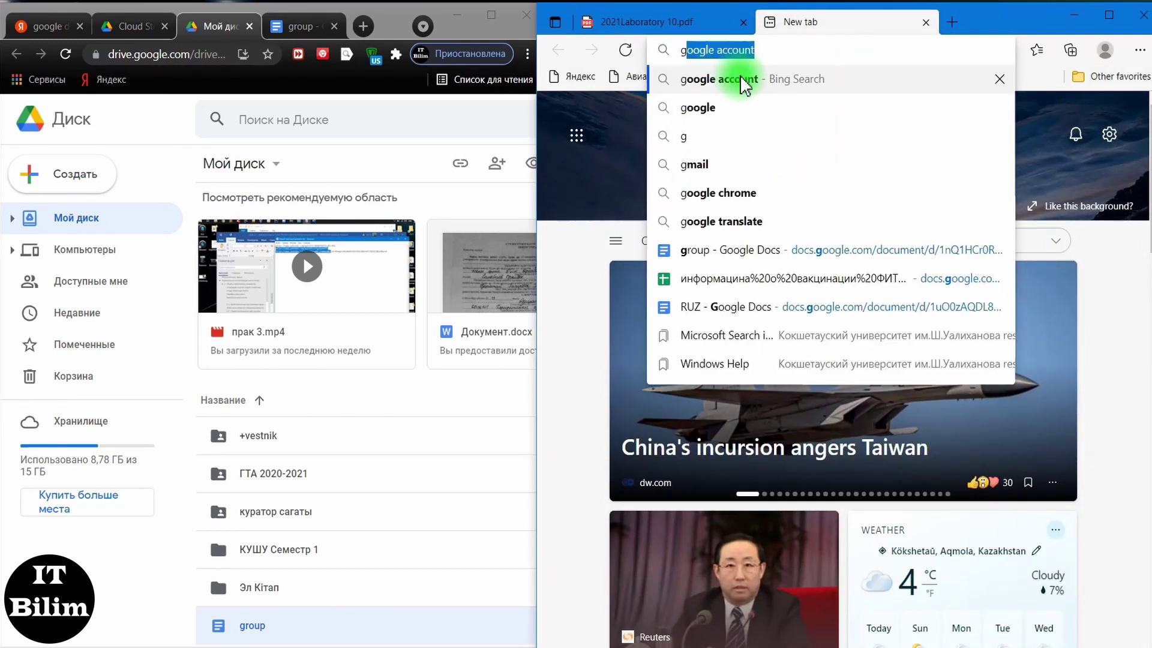
{"action": "left_click", "coordinate": [733, 80]}
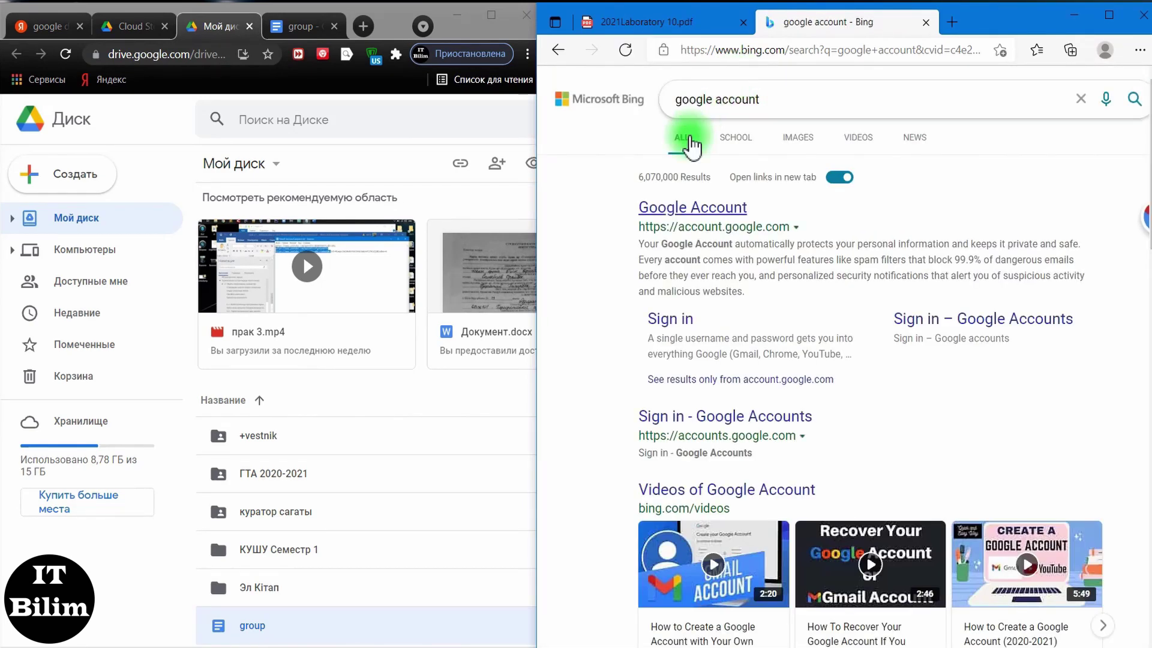
{"action": "left_click", "coordinate": [673, 208]}
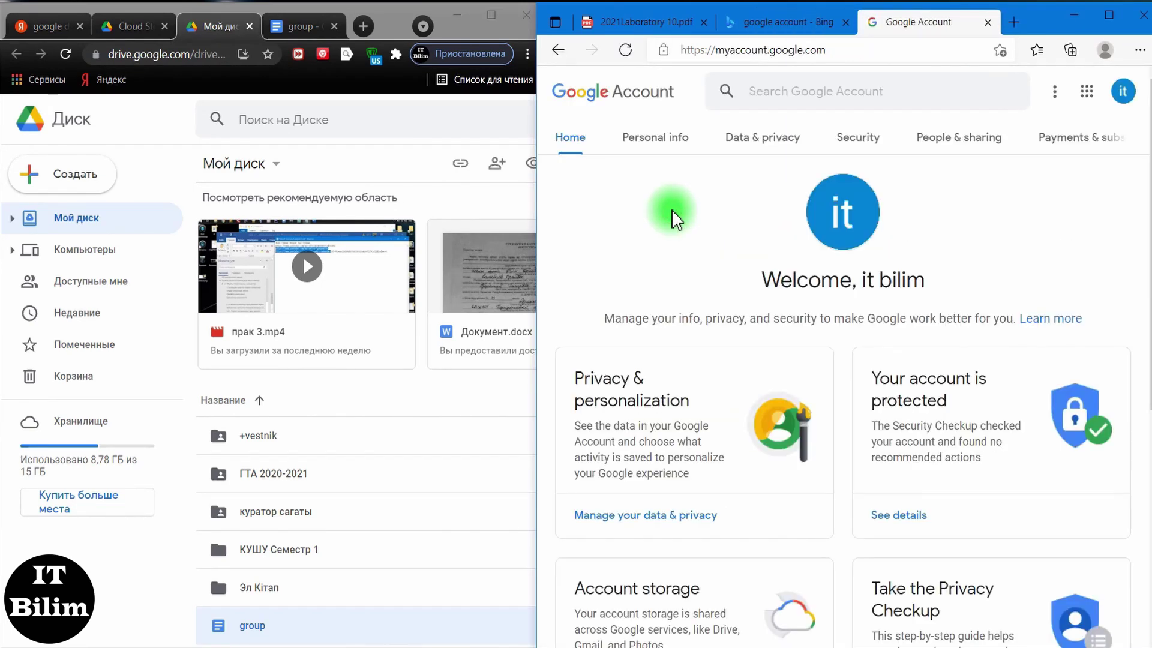
- Copy the signed-in account's e-mail address from the account details
{"action": "left_click", "coordinate": [1122, 91]}
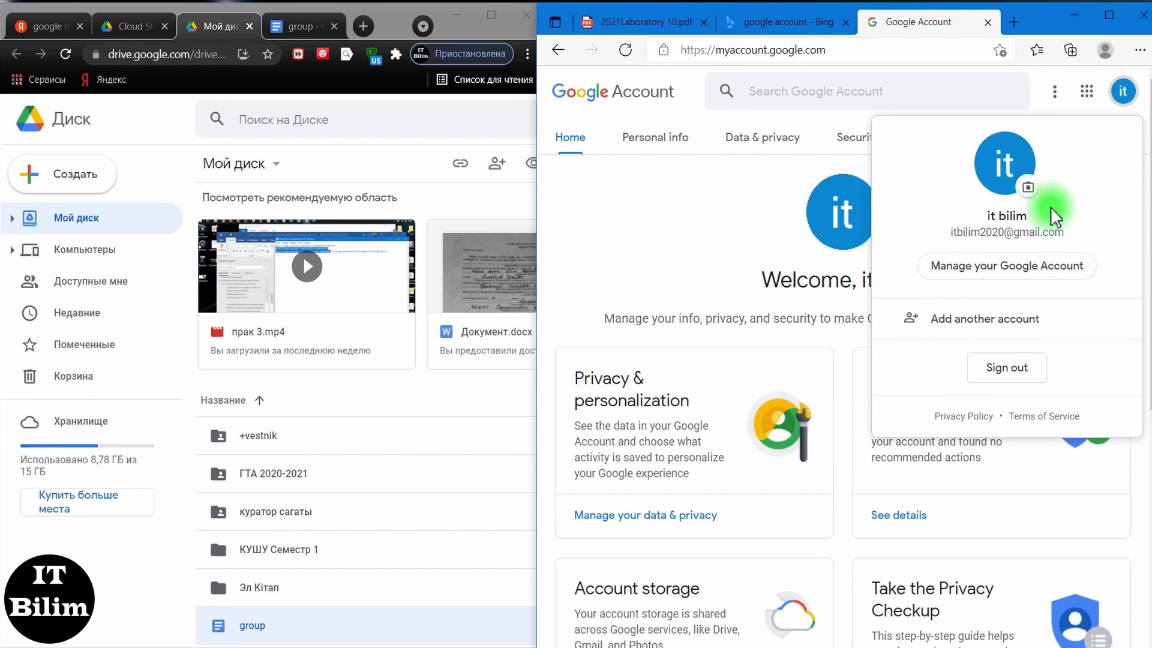
{"action": "left_click_drag", "start_coordinate": [1073, 232], "coordinate": [959, 234]}
{"action": "right_click", "coordinate": [958, 235]}
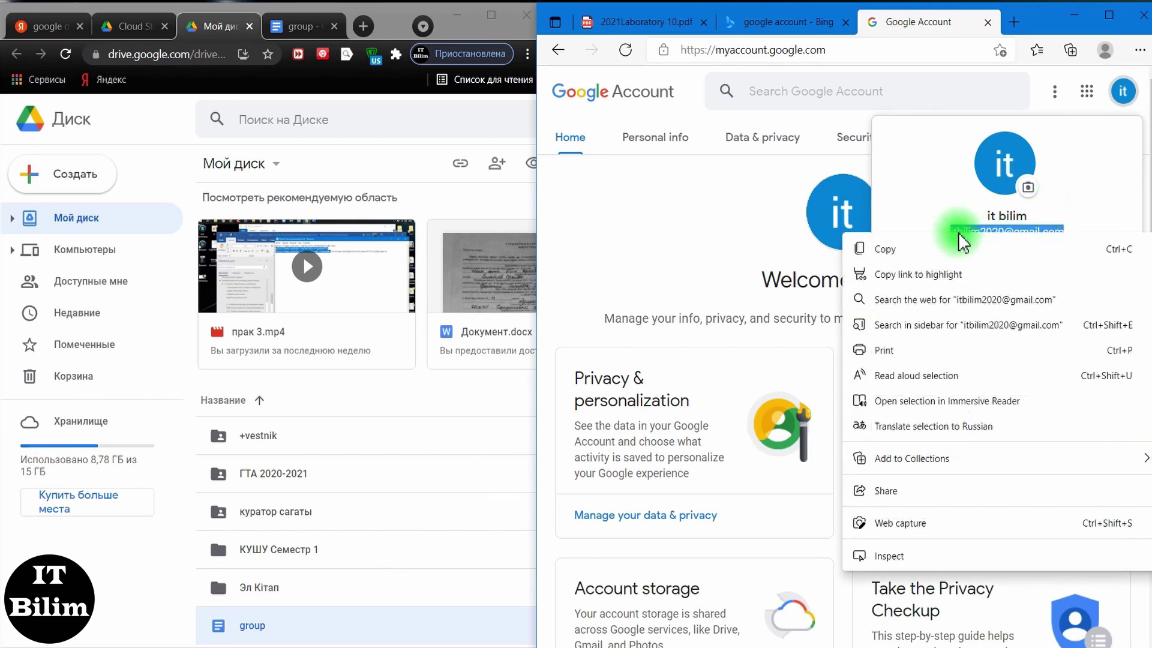
{"action": "left_click", "coordinate": [934, 250]}
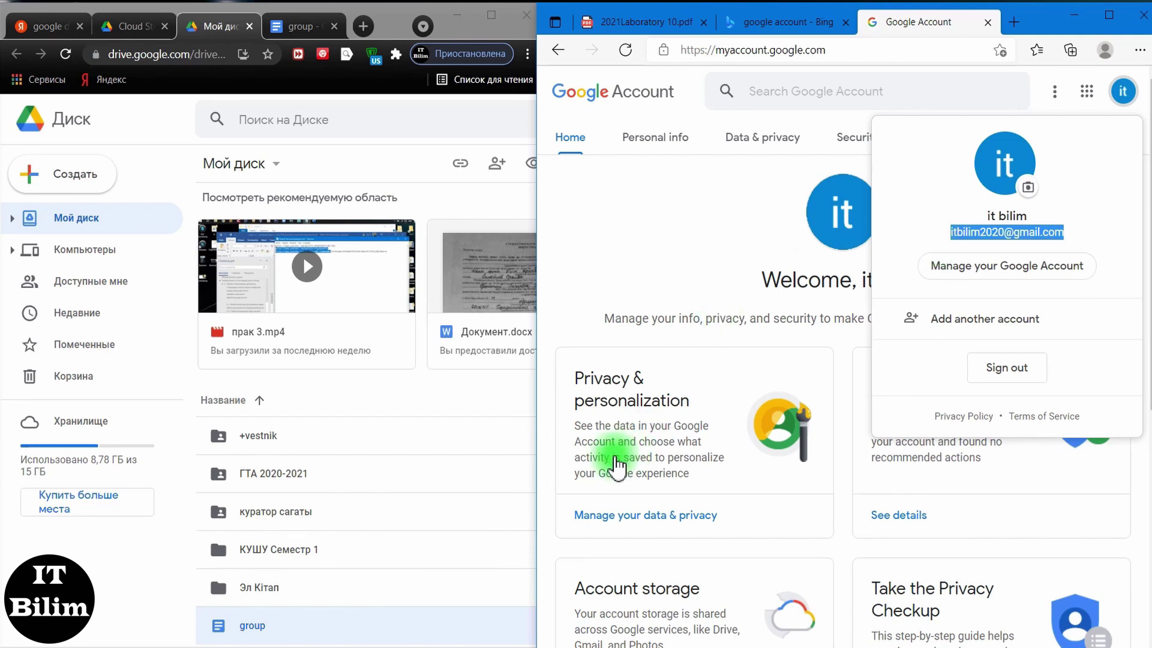
- Open sharing for 'group' and stop editors changing permissions, toggling viewers' download/print/copy option
{"action": "right_click", "coordinate": [277, 630]}
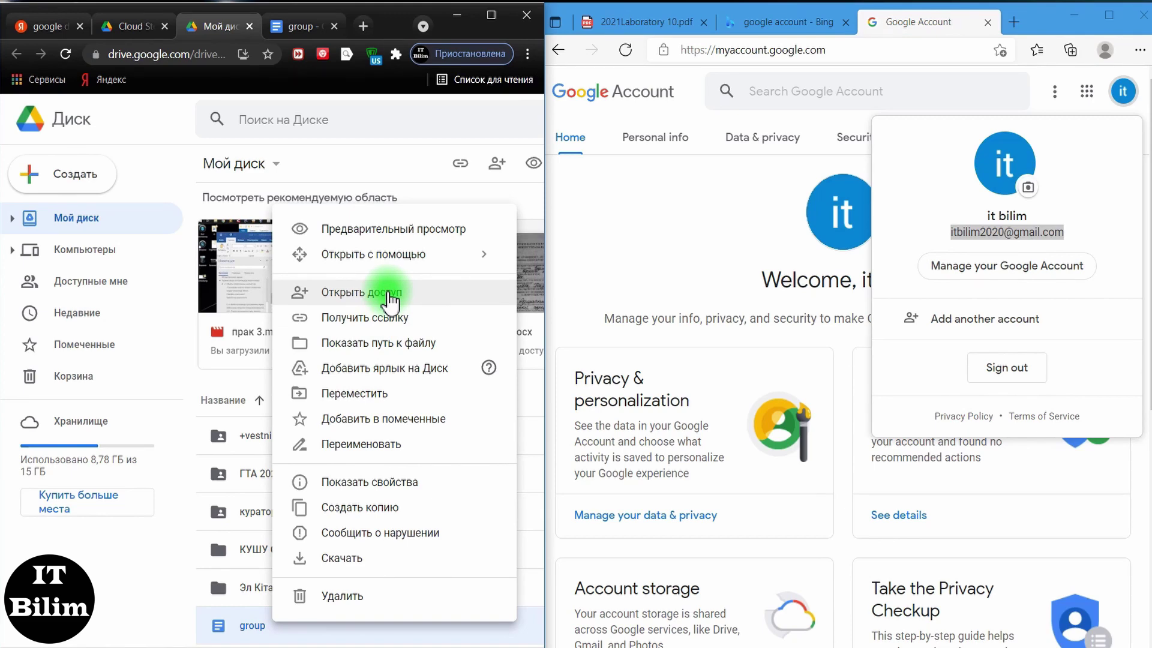
{"action": "left_click", "coordinate": [389, 293]}
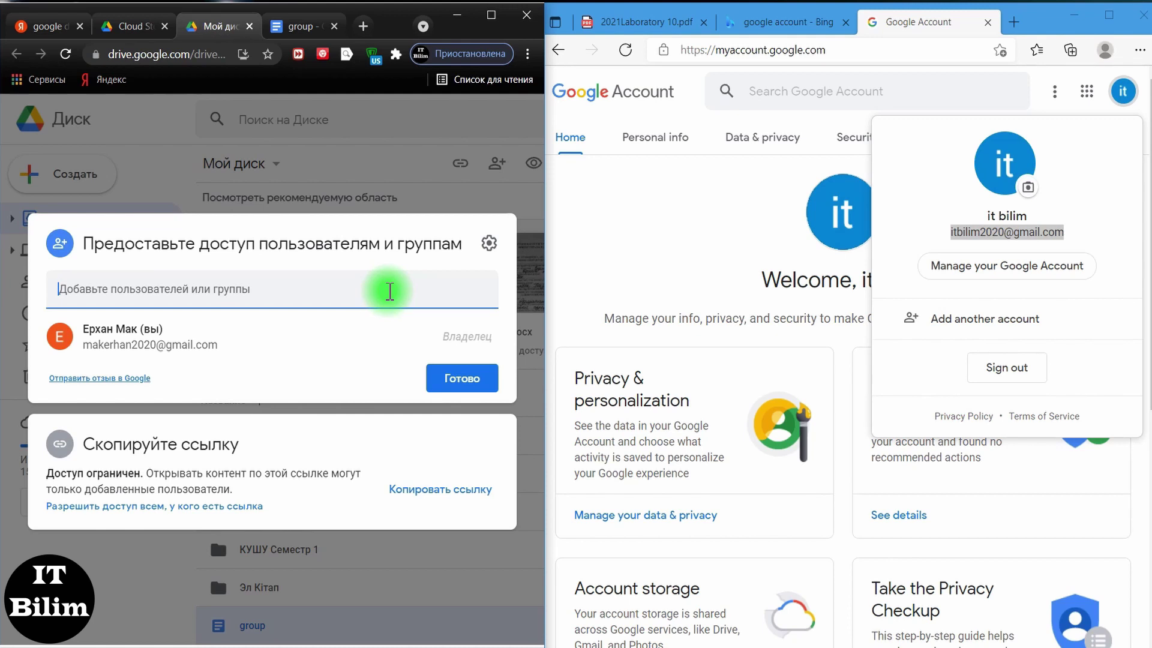
{"action": "left_click", "coordinate": [492, 244]}
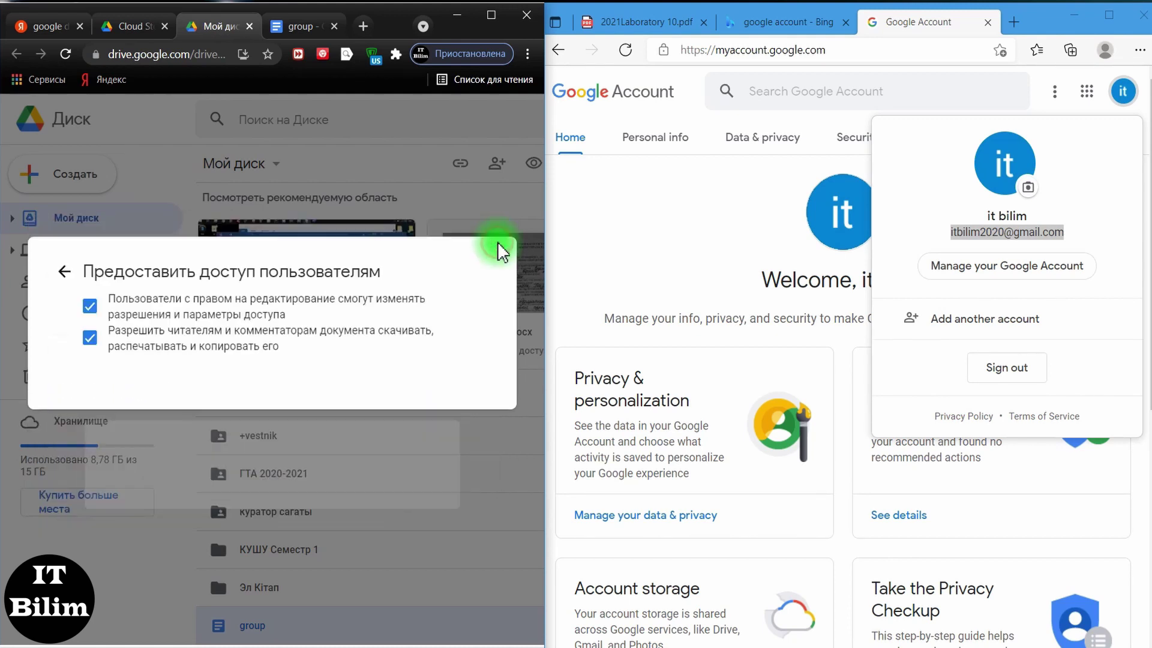
{"action": "left_click", "coordinate": [89, 352]}
{"action": "left_click", "coordinate": [90, 384]}
{"action": "left_click", "coordinate": [64, 318]}
- Add the copied account as a recipient with the Editor role
{"action": "left_click", "coordinate": [204, 289]}
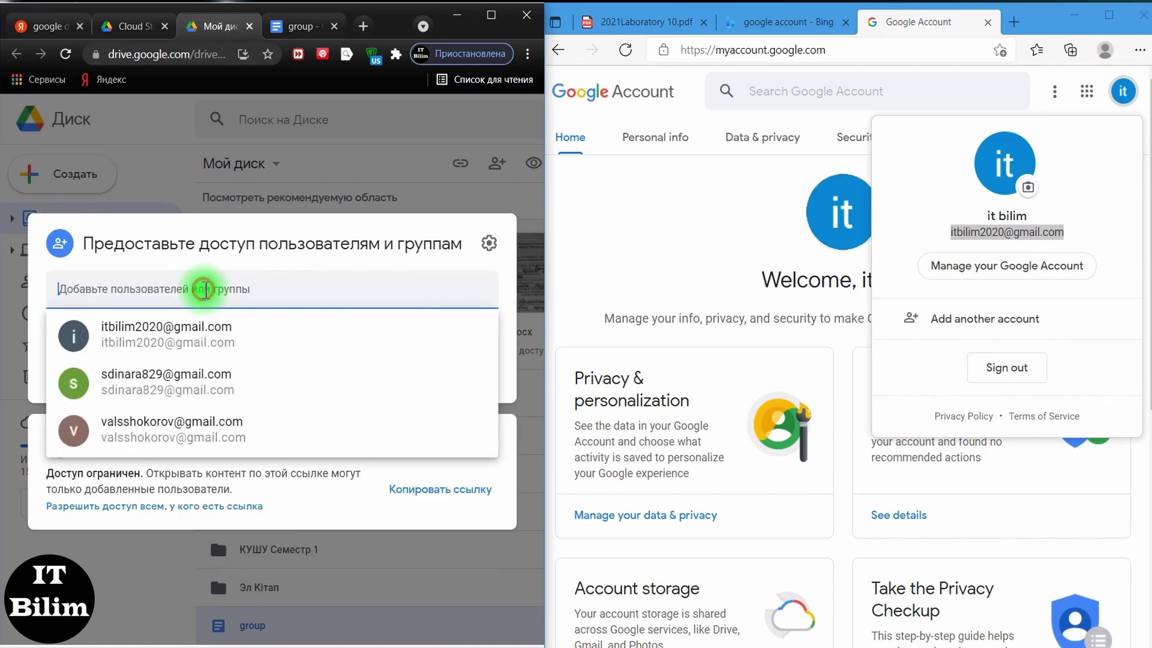
{"action": "right_click", "coordinate": [203, 289]}
{"action": "left_click", "coordinate": [186, 289]}
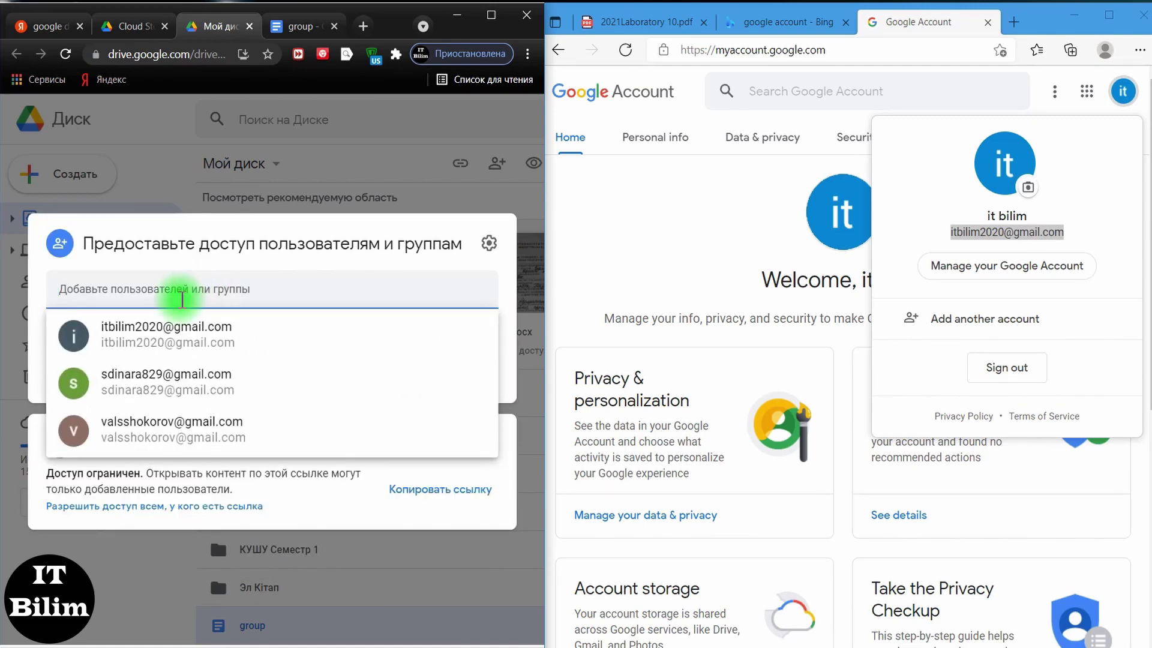
{"action": "key", "text": "ctrl+v"}
{"action": "left_click", "coordinate": [188, 343]}
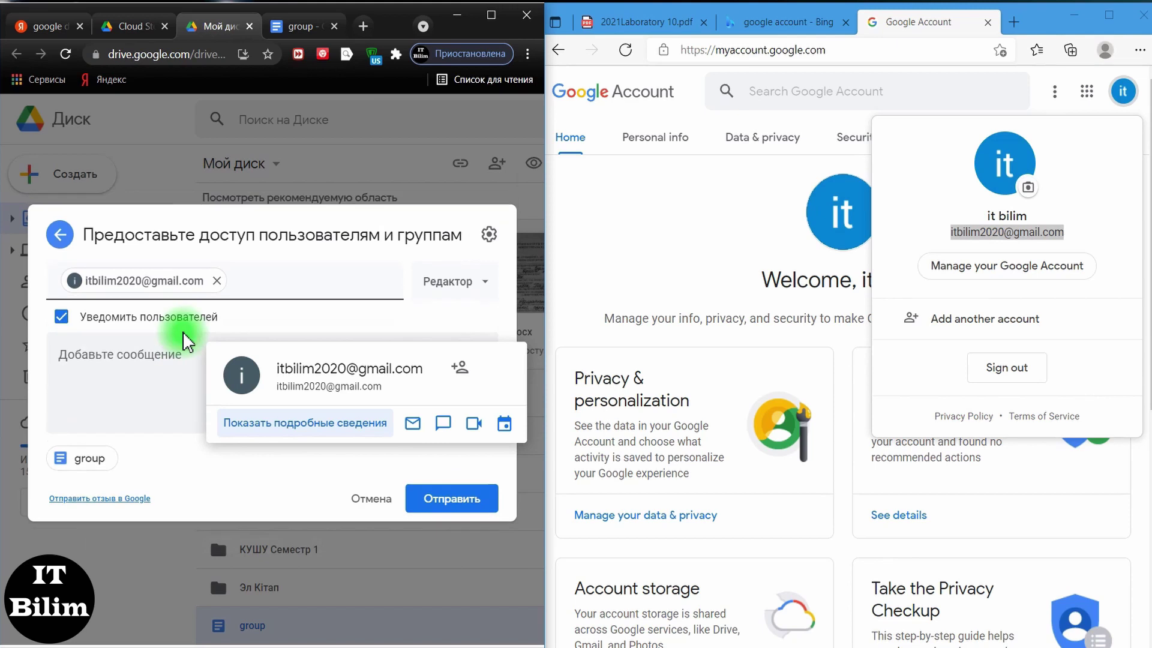
{"action": "left_click", "coordinate": [441, 285]}
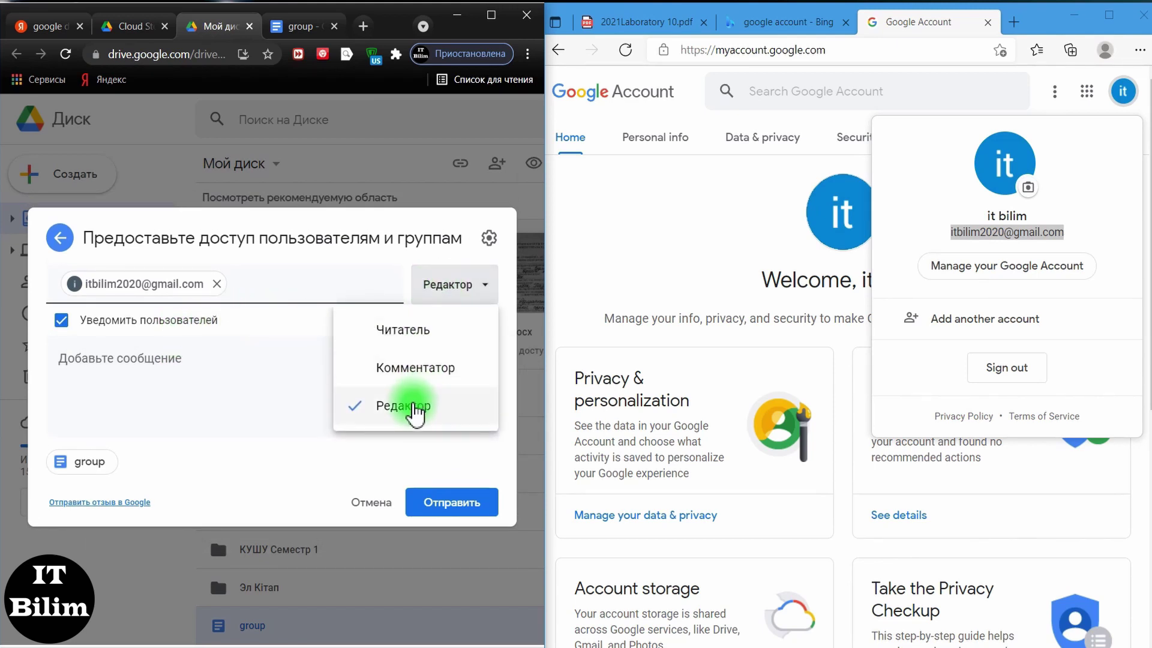
{"action": "left_click", "coordinate": [415, 407]}
- Send the invitation with notification and the note 'I am the head of the group, write yourself and in the group'
{"action": "left_click", "coordinate": [61, 320]}
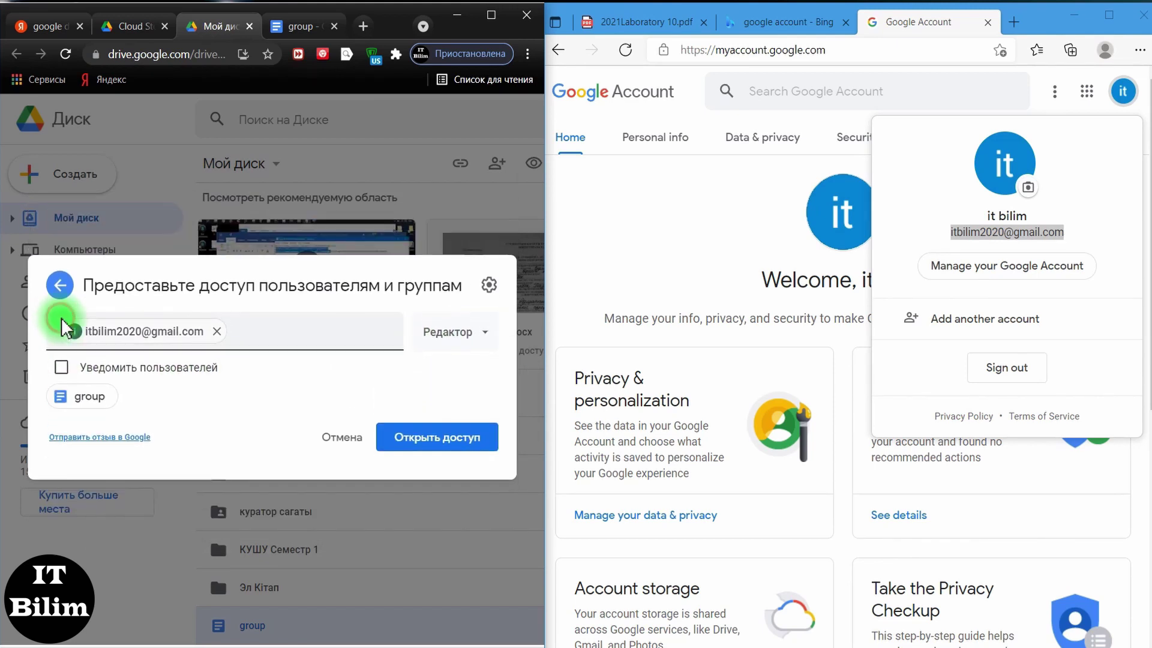
{"action": "left_click", "coordinate": [61, 358]}
{"action": "left_click", "coordinate": [135, 374]}
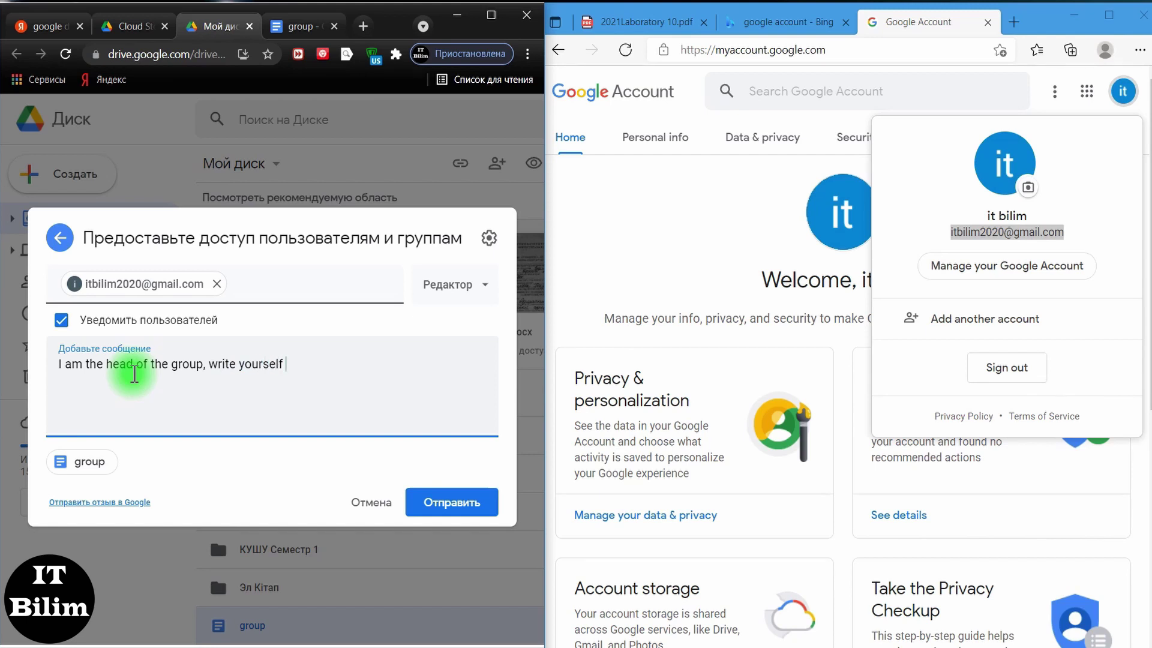
{"action": "type", "text": "I am the head of the group, write yourself and in the group"}
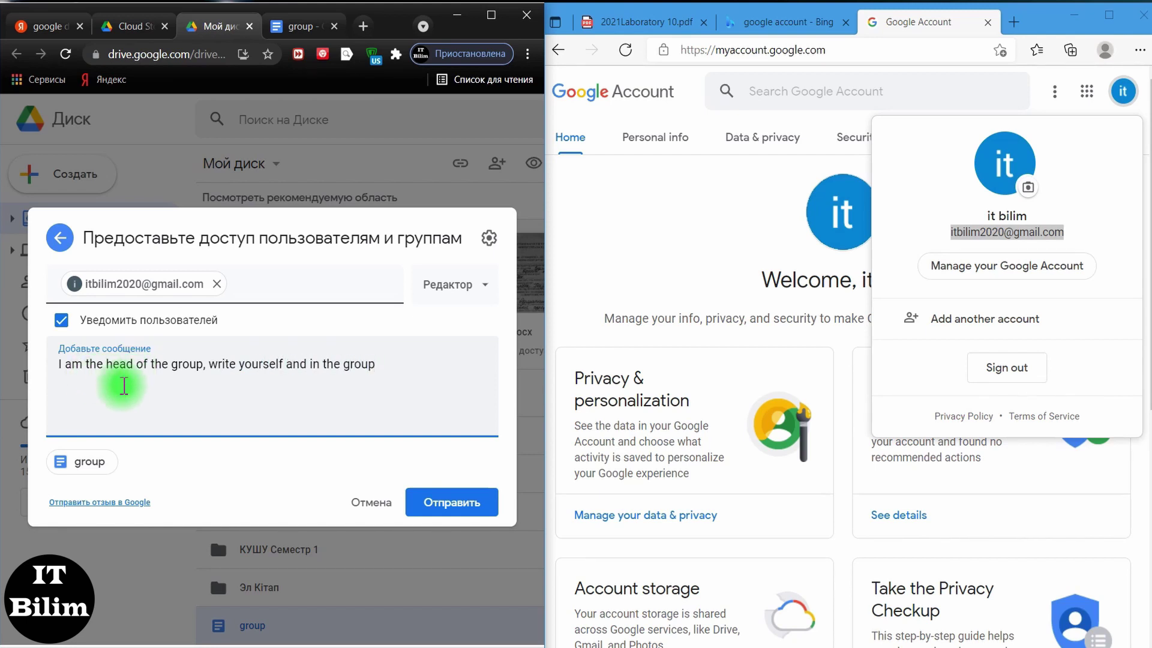
{"action": "left_click", "coordinate": [463, 507]}
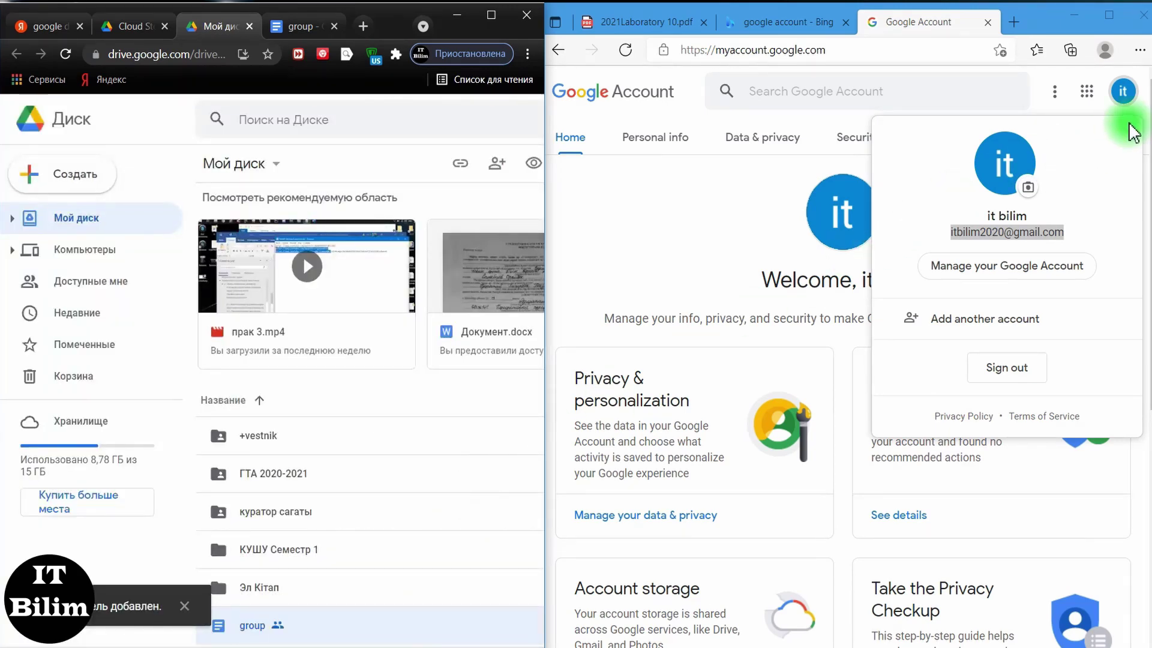
- Go to Gmail from the apps grid and read the 'Document shared with you: group' e-mail
{"action": "left_click", "coordinate": [1087, 91]}
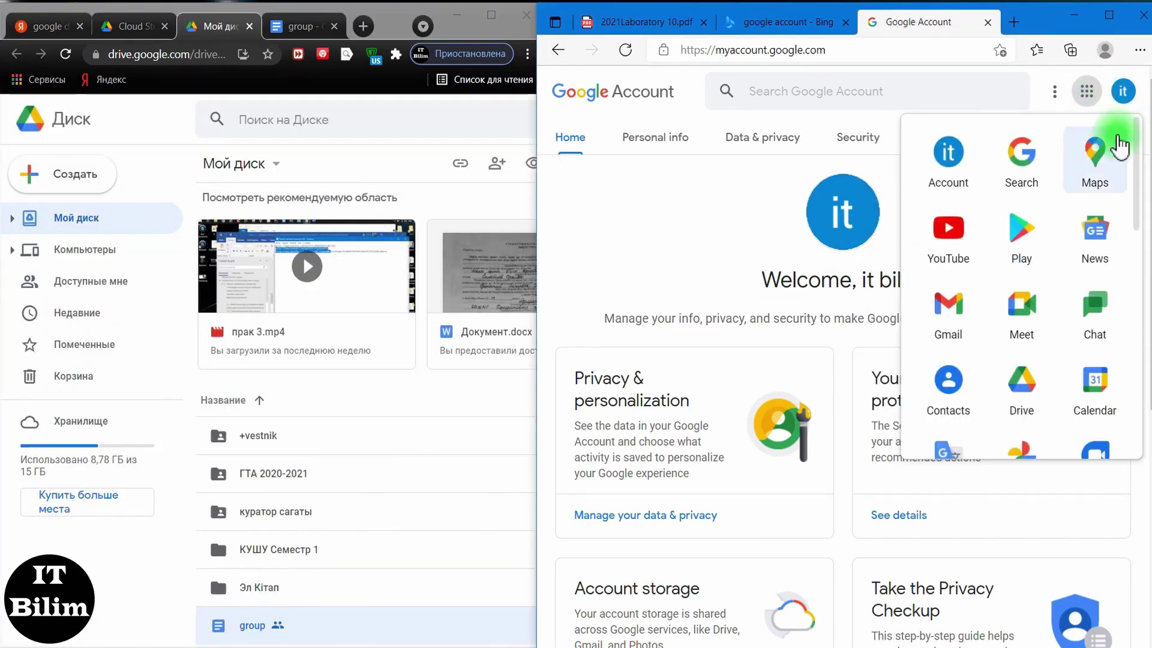
{"action": "left_click_drag", "start_coordinate": [1138, 144], "coordinate": [1100, 205]}
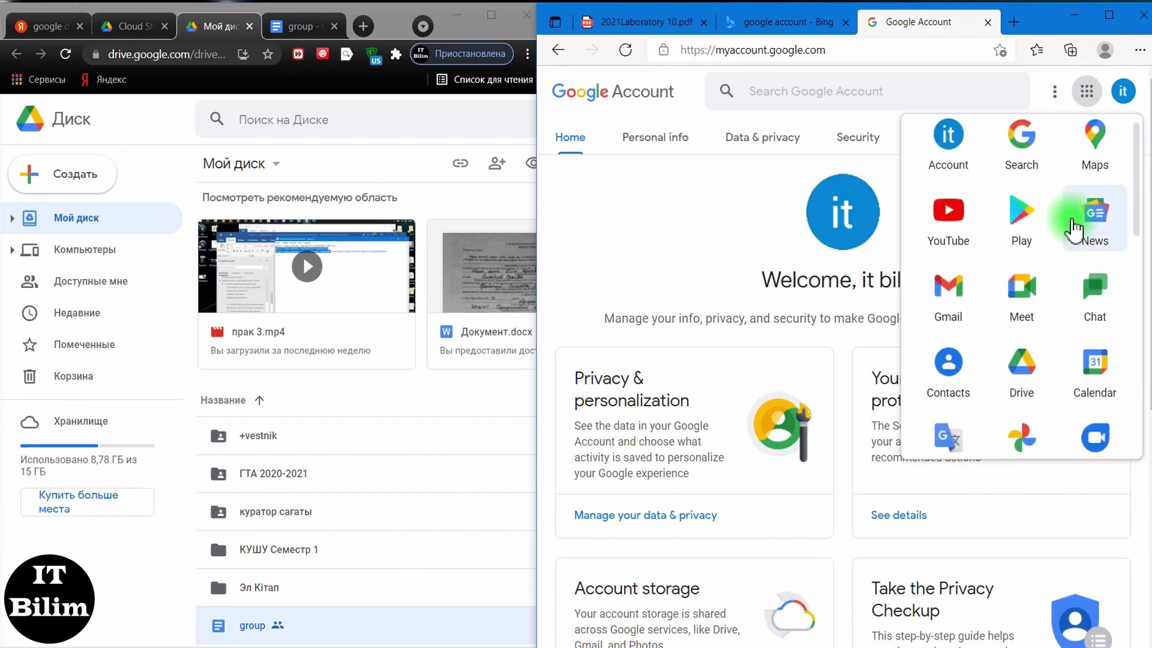
{"action": "left_click", "coordinate": [968, 297]}
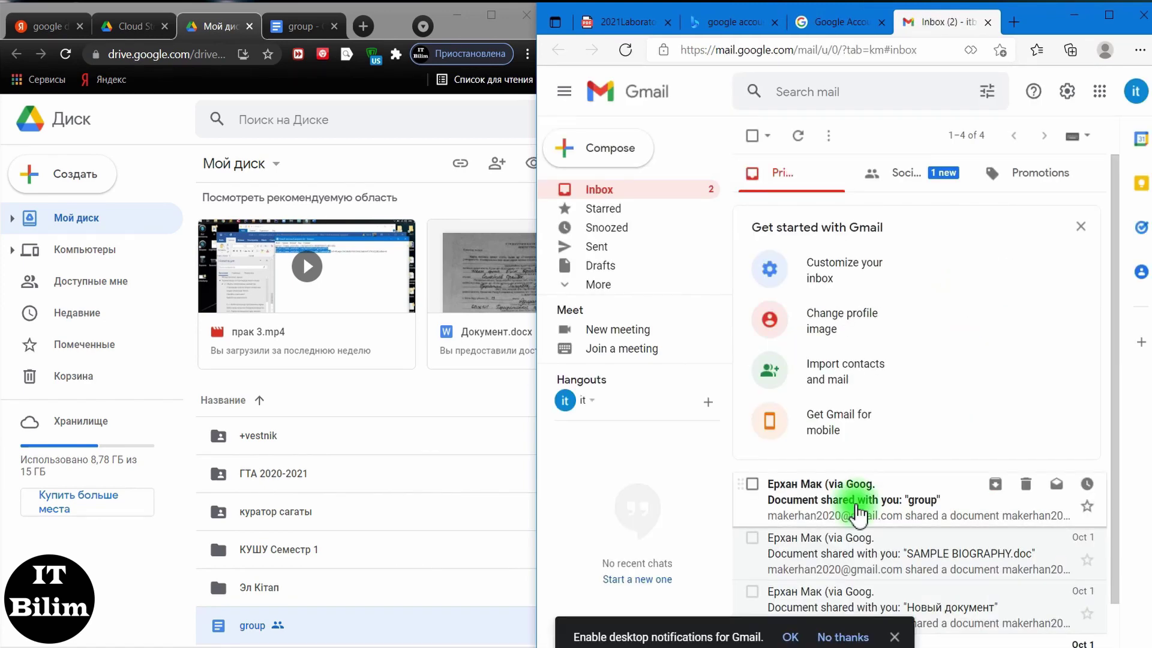
{"action": "left_click", "coordinate": [857, 511]}
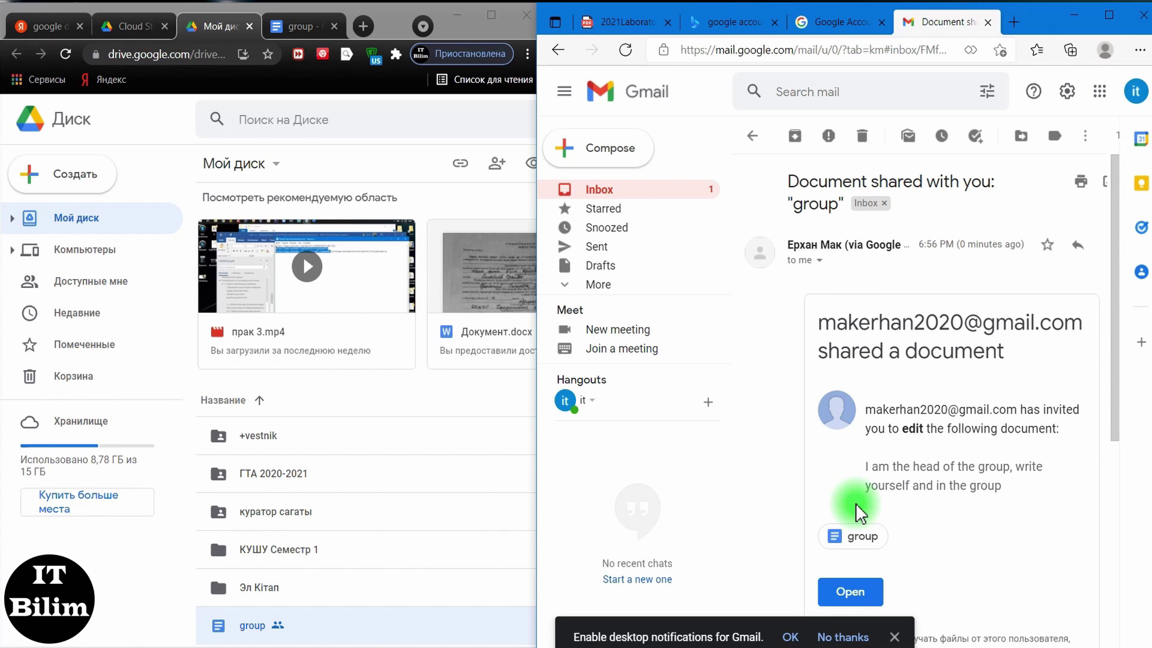
{"action": "left_click_drag", "start_coordinate": [1114, 165], "coordinate": [1095, 209]}
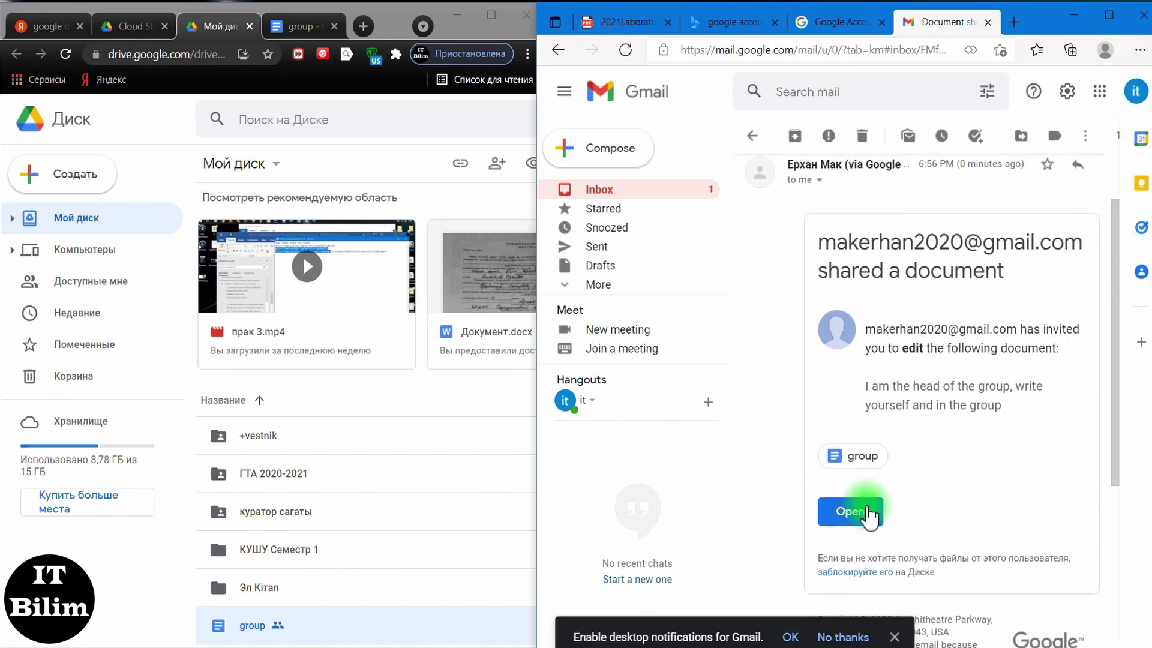
- Open the shared 'group' document and paste 'full name and group' from the PDF on a new second line
{"action": "left_click", "coordinate": [864, 513]}
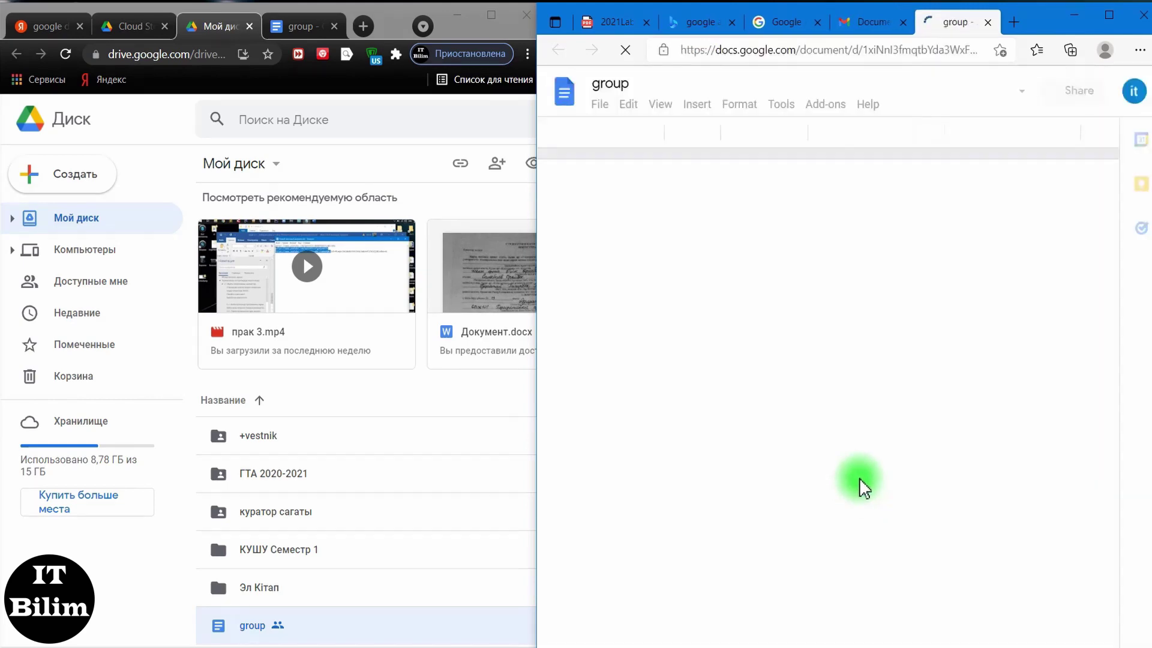
{"action": "left_click", "coordinate": [1011, 252]}
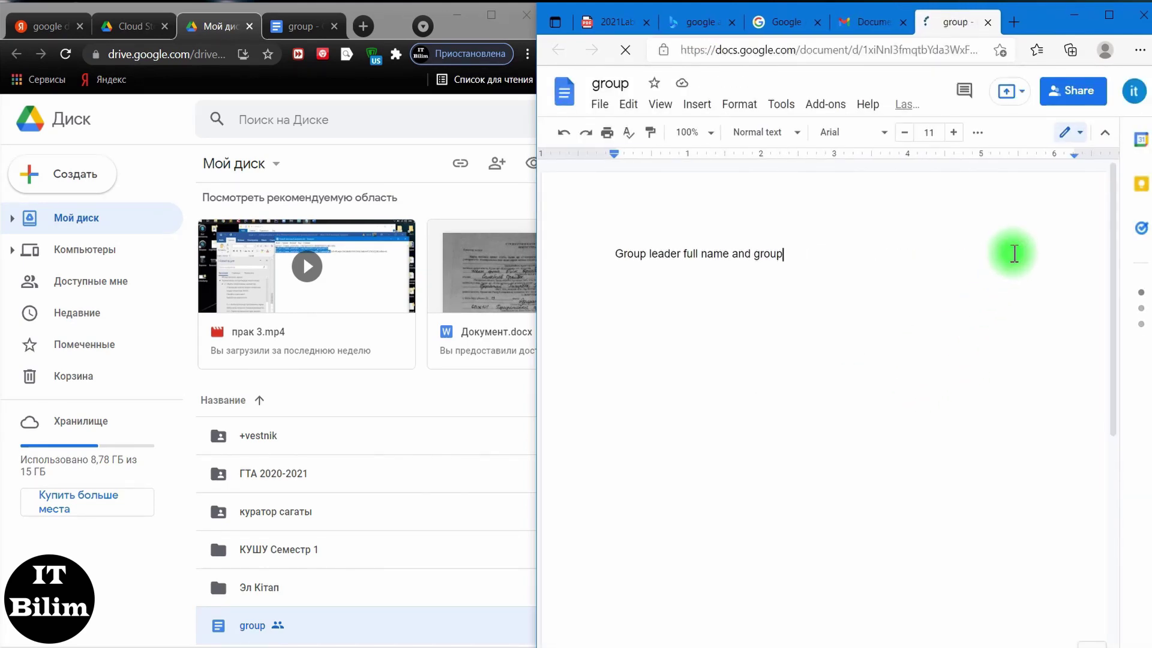
{"action": "key", "text": "Return"}
{"action": "left_click", "coordinate": [597, 24]}
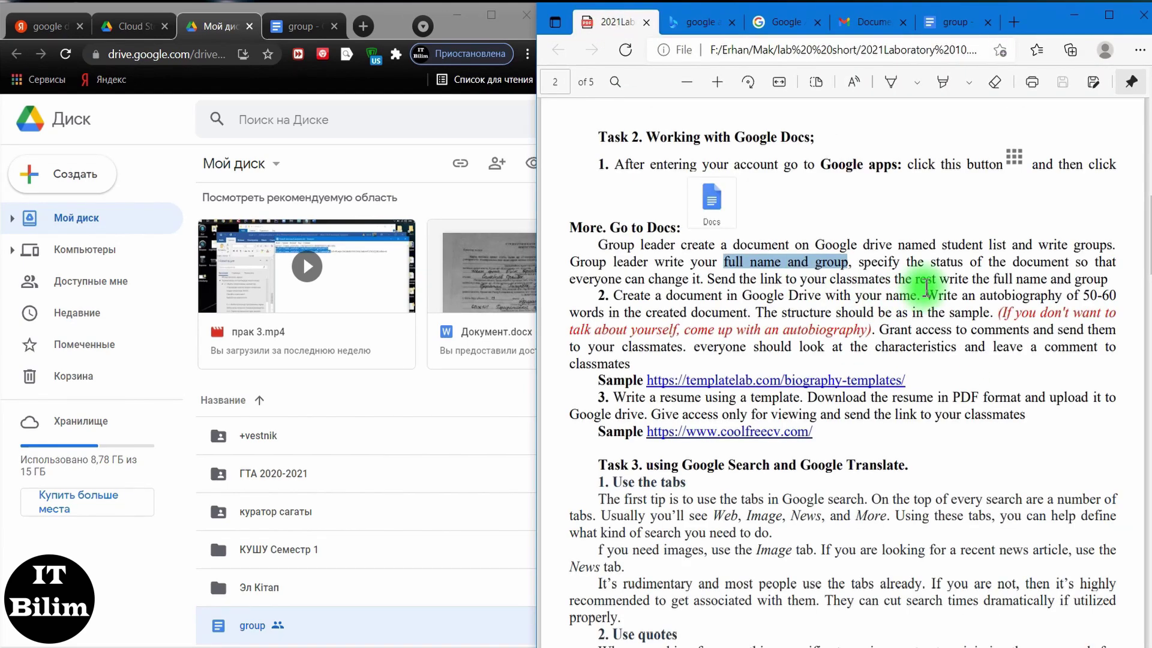
{"action": "left_click_drag", "start_coordinate": [994, 279], "coordinate": [1107, 280]}
{"action": "key", "text": "ctrl+c"}
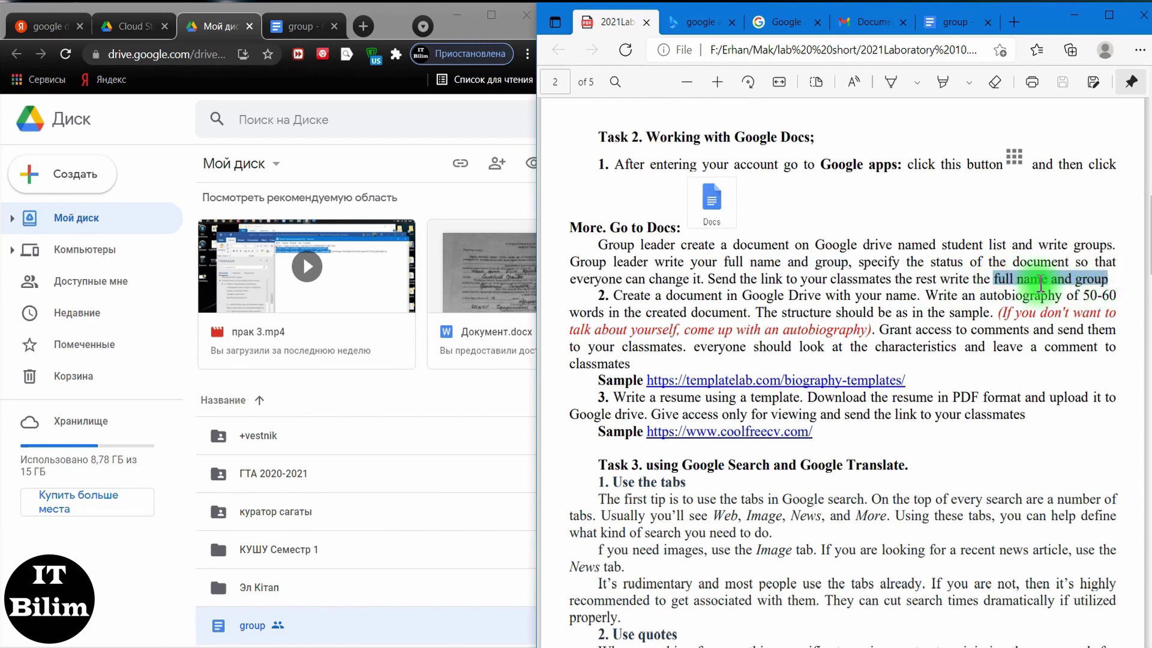
{"action": "left_click", "coordinate": [953, 23]}
{"action": "key", "text": "ctrl+v"}
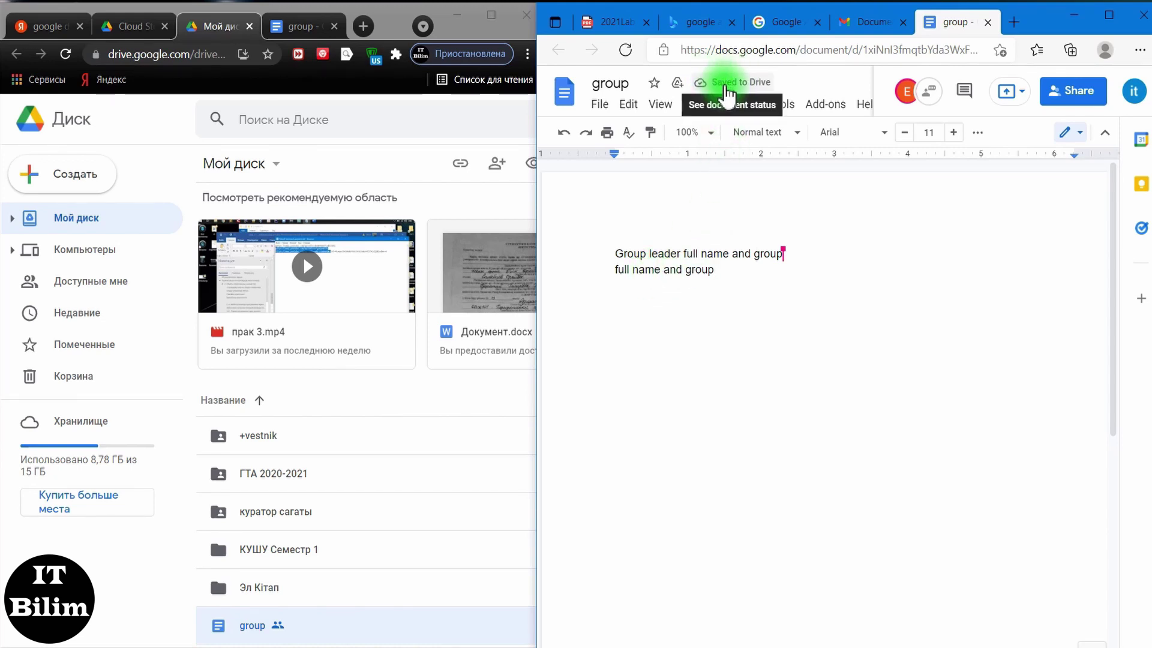
{"action": "left_click", "coordinate": [300, 28]}
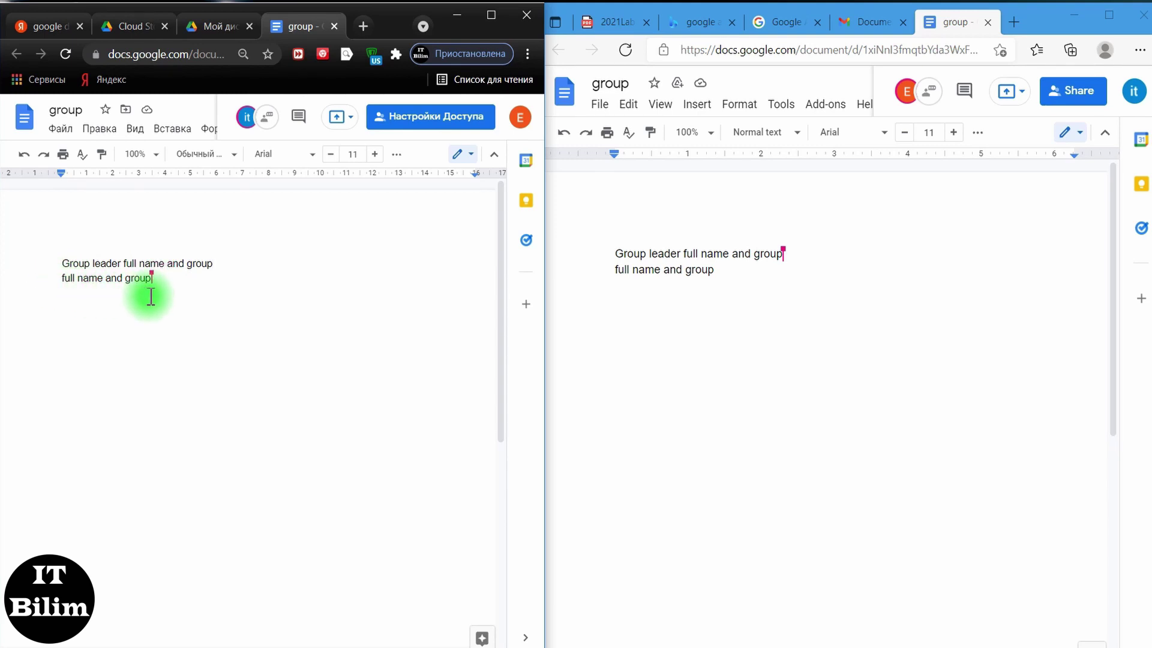
- Download Biography Sample 02.doc from TemplateLab and show it in the Downloads folder
{"action": "left_click", "coordinate": [616, 22]}
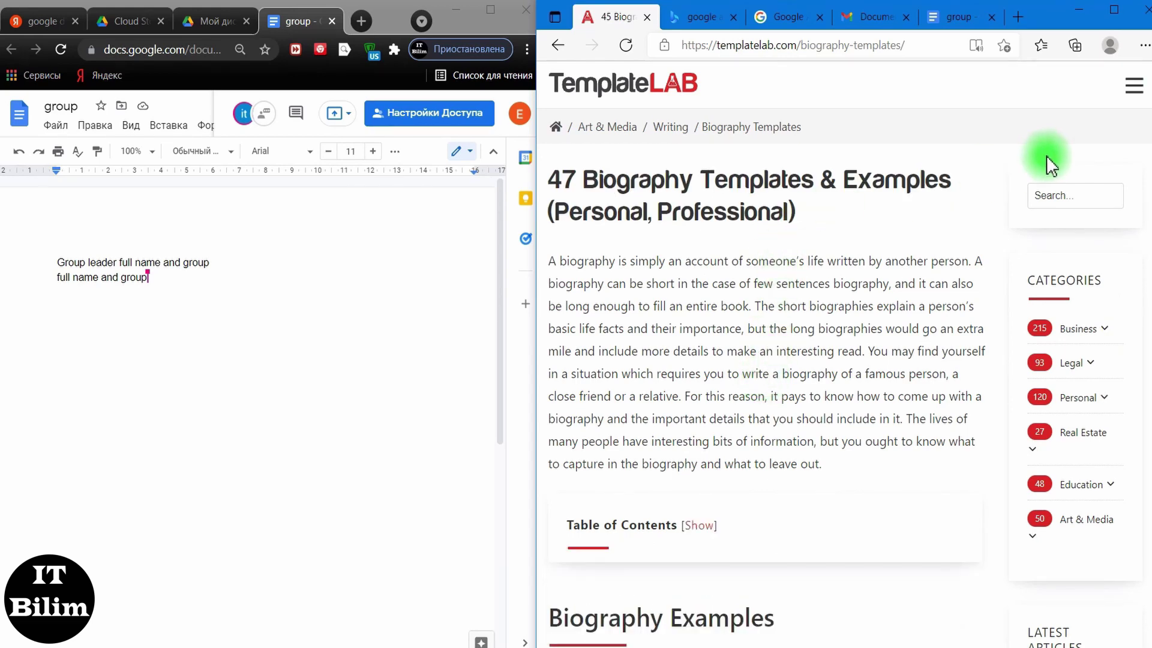
{"action": "left_click_drag", "start_coordinate": [1148, 89], "coordinate": [1148, 207]}
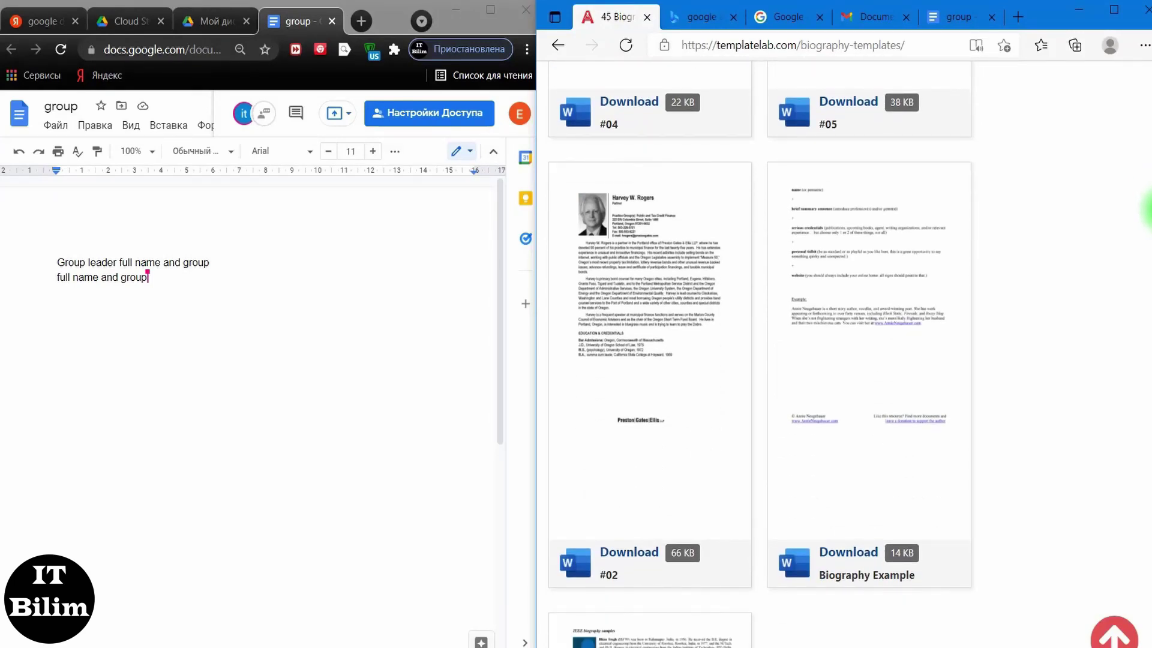
{"action": "left_click", "coordinate": [864, 549]}
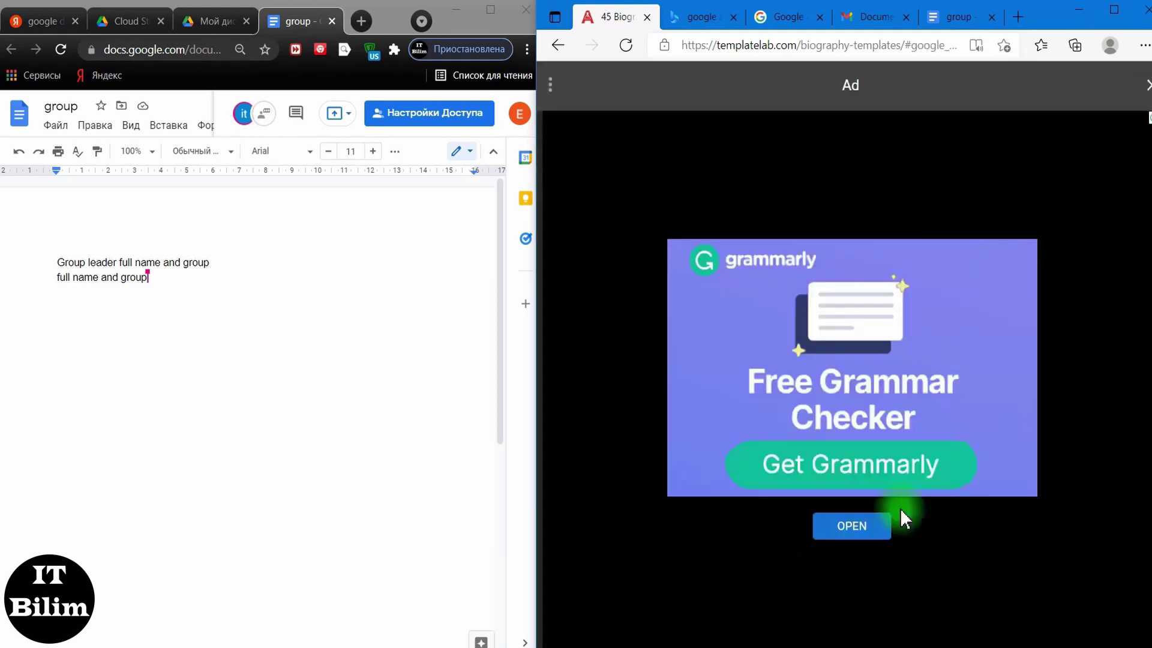
{"action": "left_click", "coordinate": [1144, 79]}
{"action": "left_click", "coordinate": [1025, 115]}
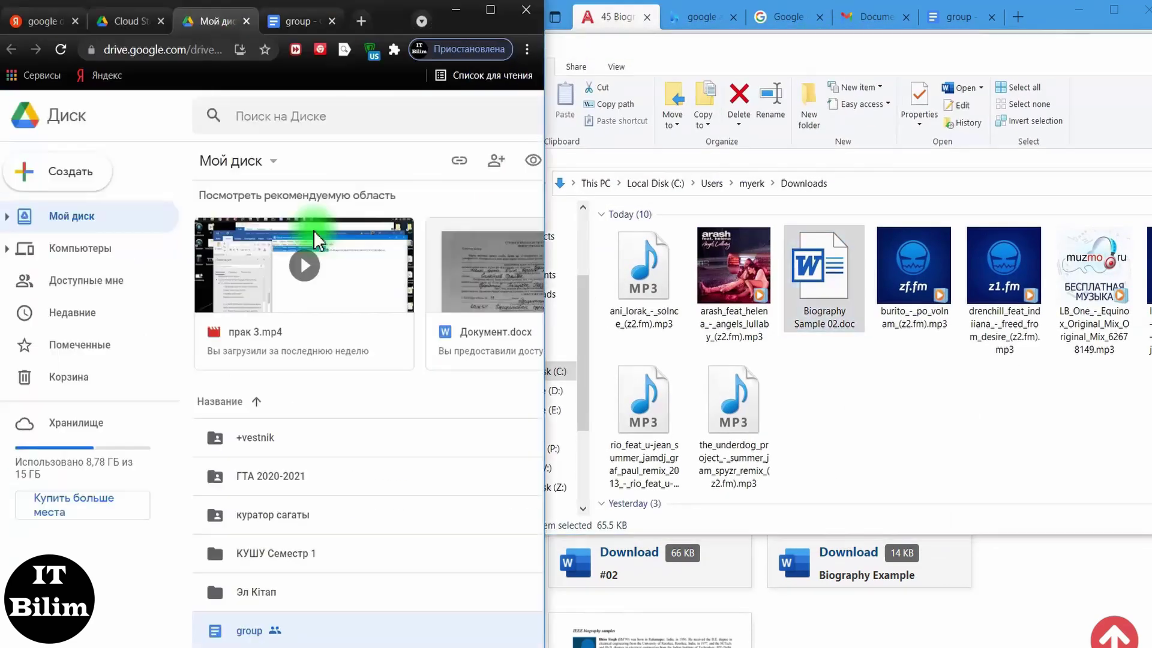
- Drag Biography Sample 02.doc from Downloads into My Drive and select the uploaded file
{"action": "left_click_drag", "start_coordinate": [825, 270], "coordinate": [257, 637]}
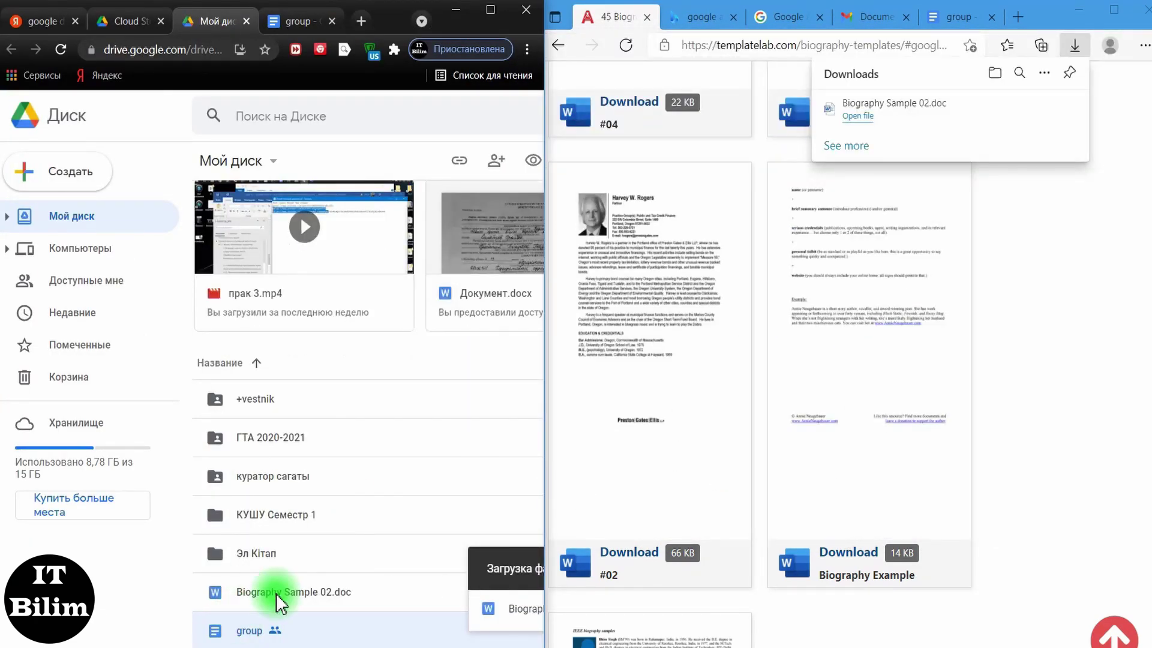
{"action": "left_click", "coordinate": [285, 593]}
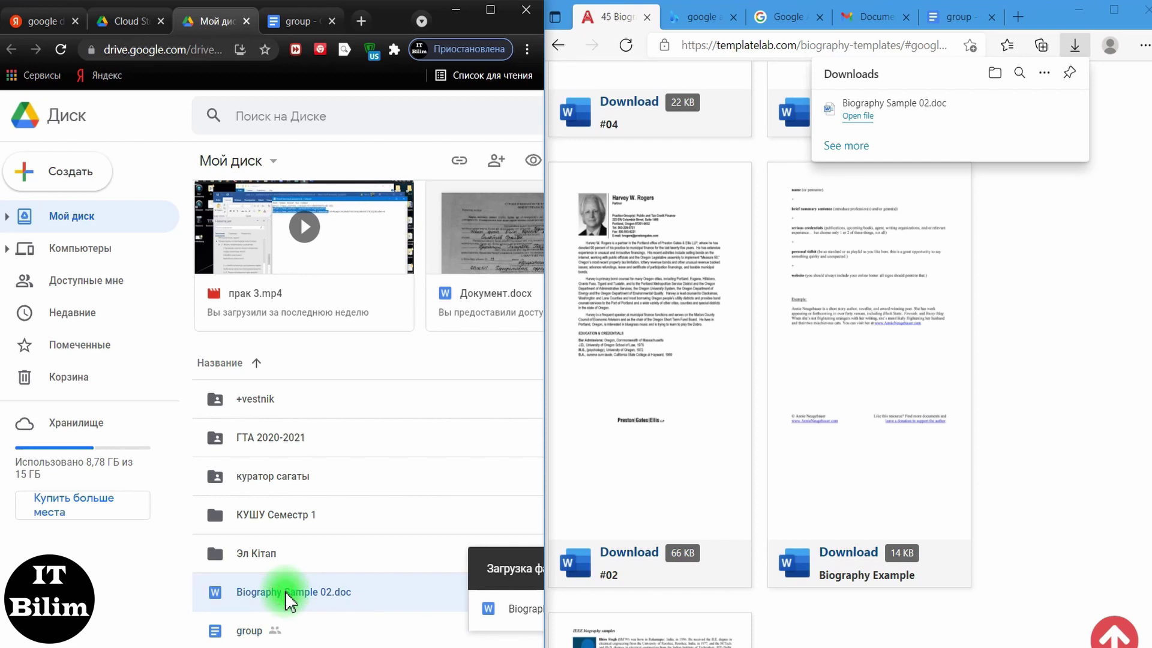
{"action": "right_click", "coordinate": [286, 596]}
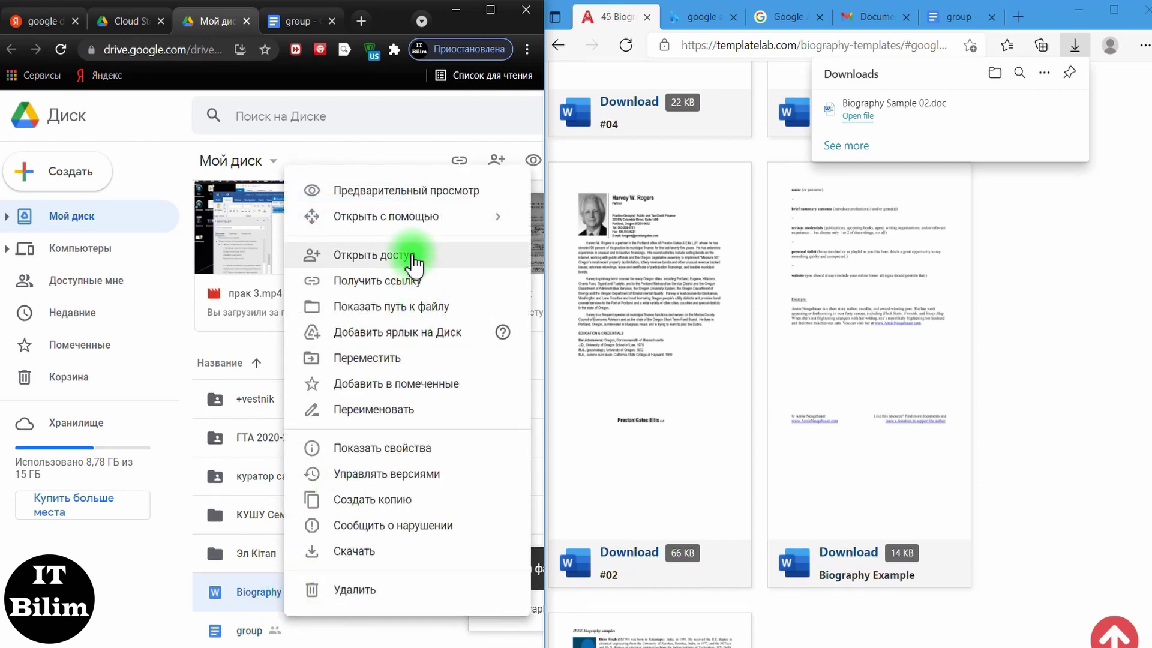
- Open sharing for Biography Sample 02.doc and block permission changes and downloads, printing and copying
{"action": "left_click", "coordinate": [414, 261]}
{"action": "left_click", "coordinate": [494, 244]}
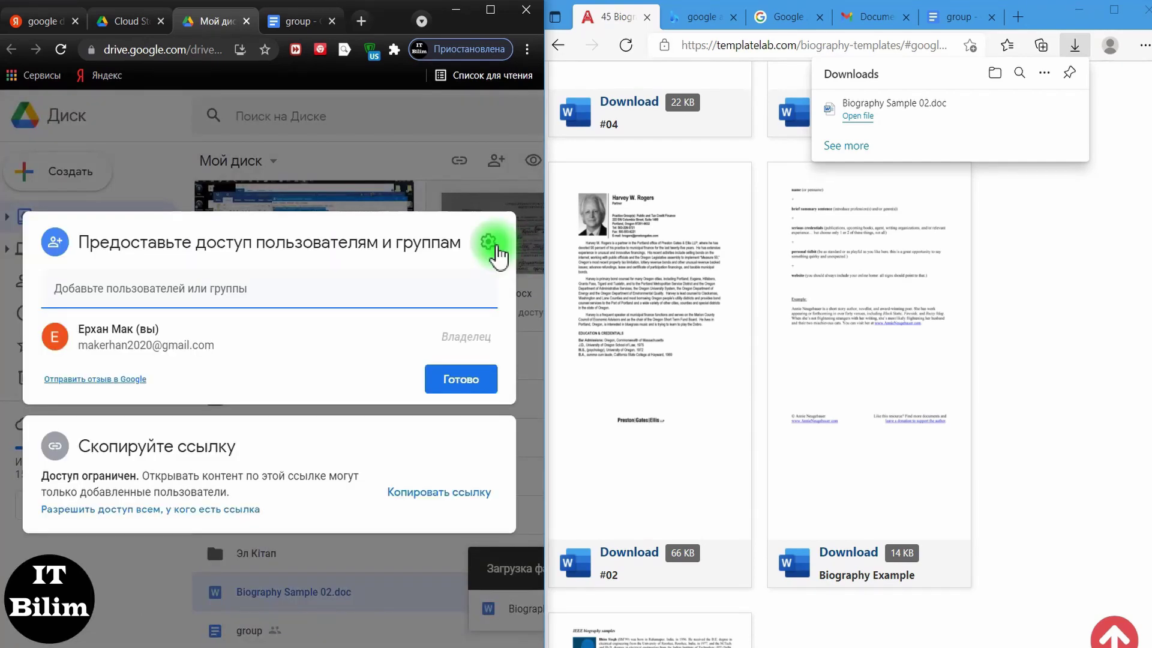
{"action": "left_click", "coordinate": [84, 353]}
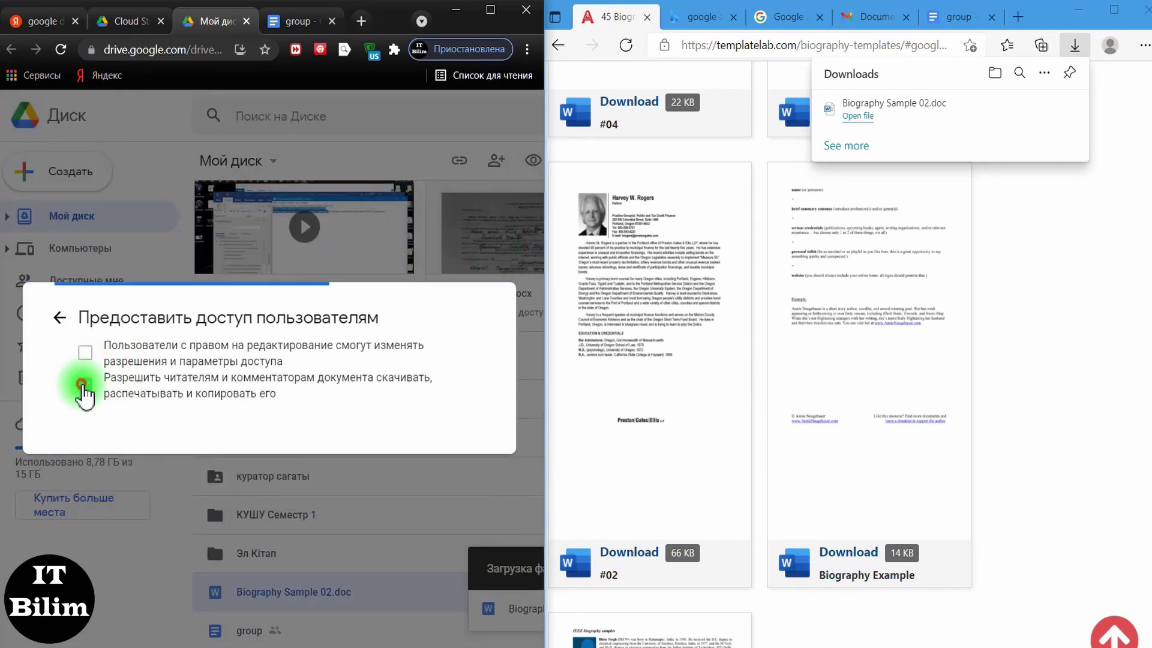
{"action": "left_click", "coordinate": [85, 385]}
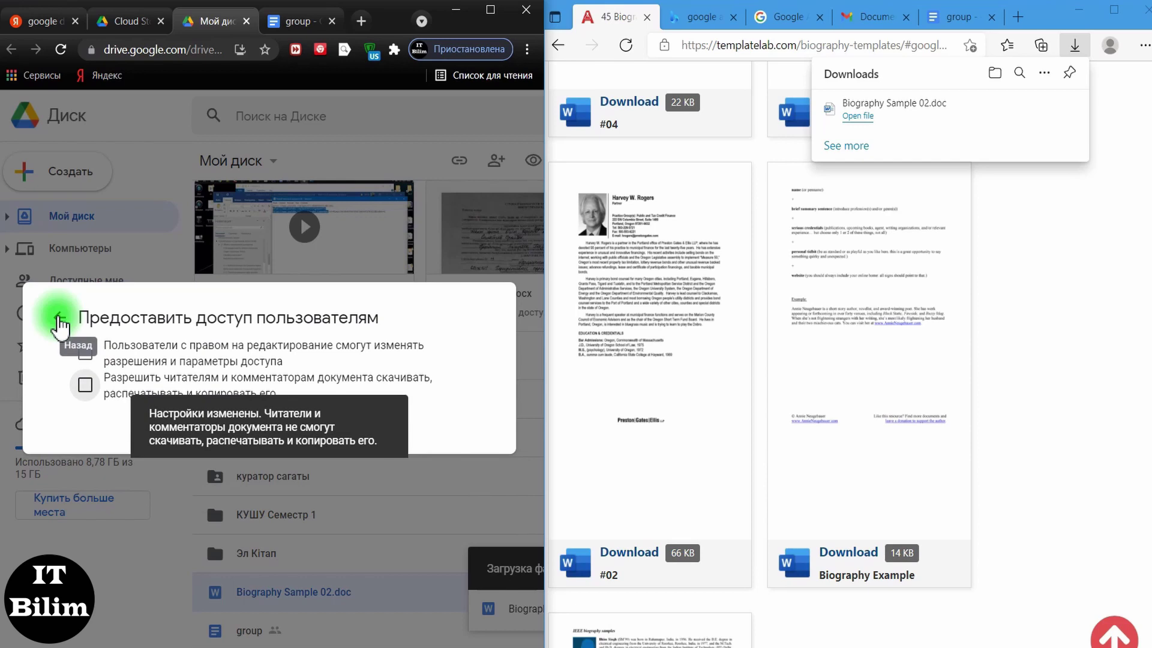
{"action": "left_click", "coordinate": [59, 313]}
- Share it with the contact as Commenter with the message 'Write your opinion'
{"action": "left_click", "coordinate": [257, 287]}
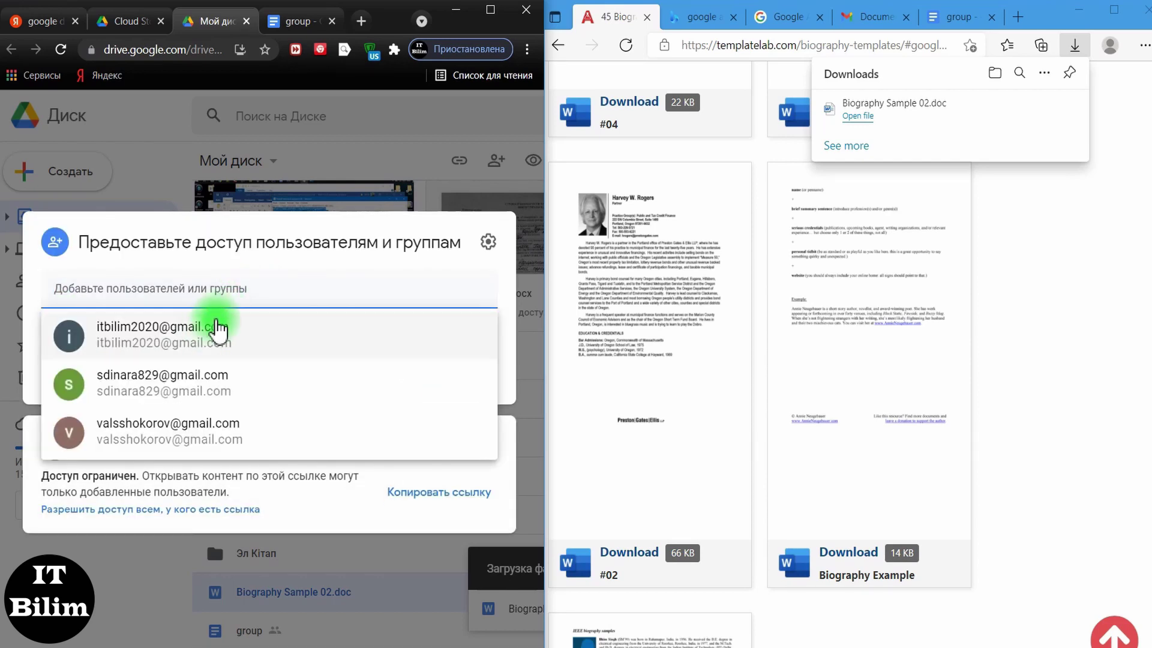
{"action": "left_click", "coordinate": [207, 339]}
{"action": "left_click", "coordinate": [459, 291]}
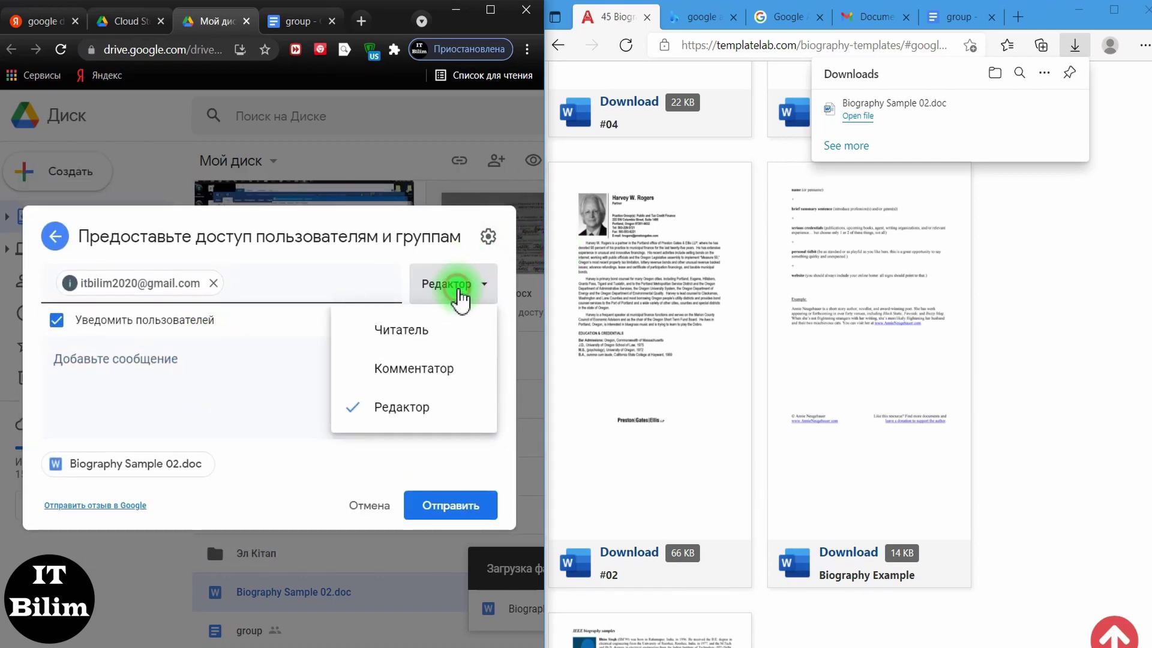
{"action": "left_click", "coordinate": [444, 371]}
{"action": "left_click", "coordinate": [240, 384]}
{"action": "type", "text": "Write yo"}
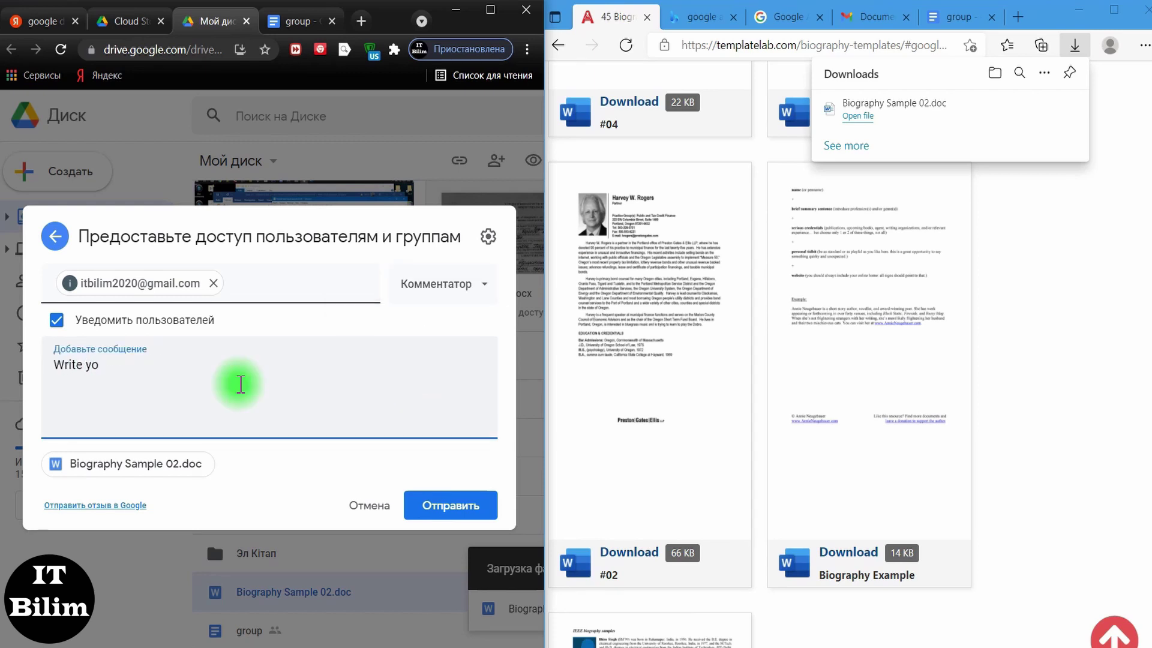
{"action": "type", "text": "ur opinion"}
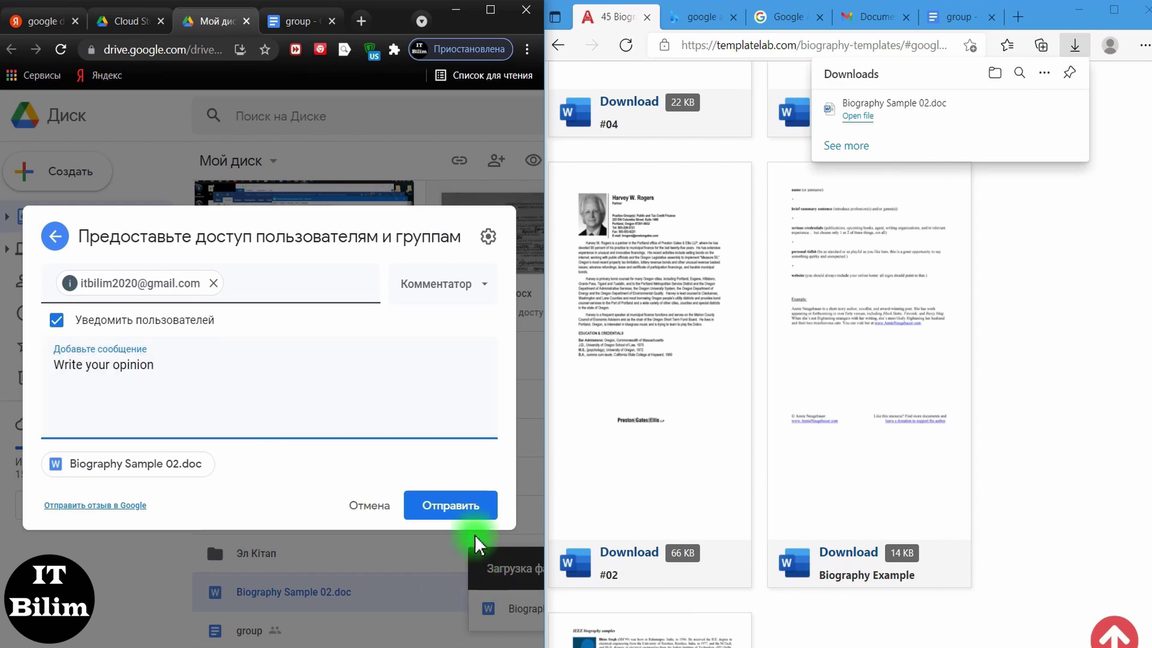
{"action": "left_click", "coordinate": [472, 508]}
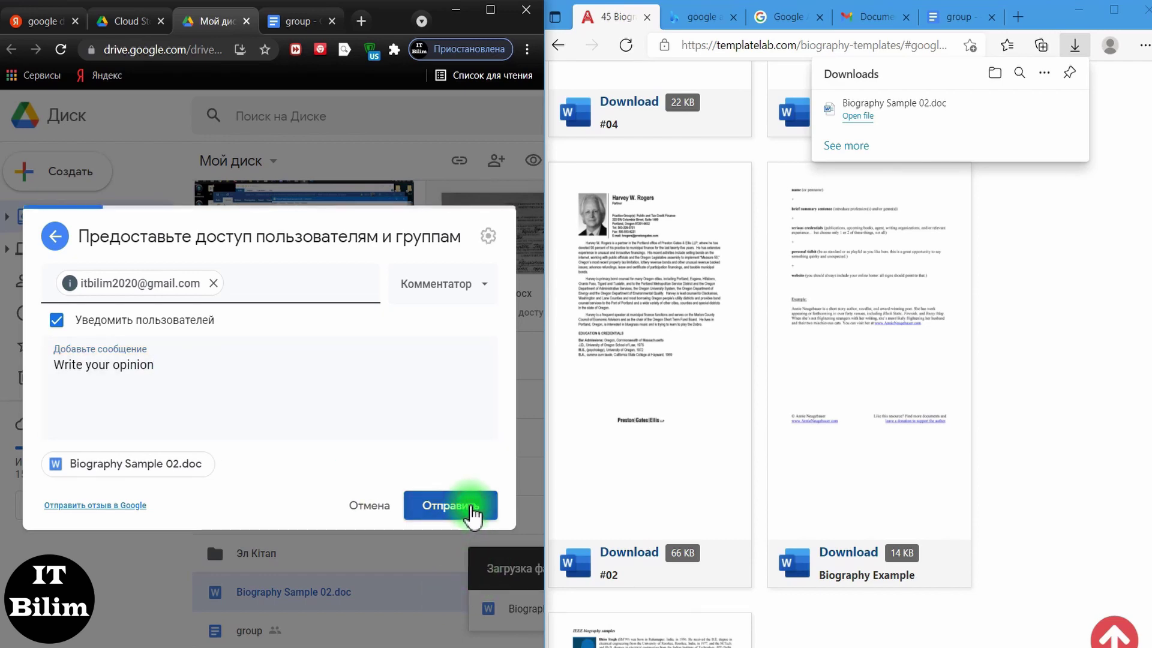
{"action": "left_click", "coordinate": [862, 21]}
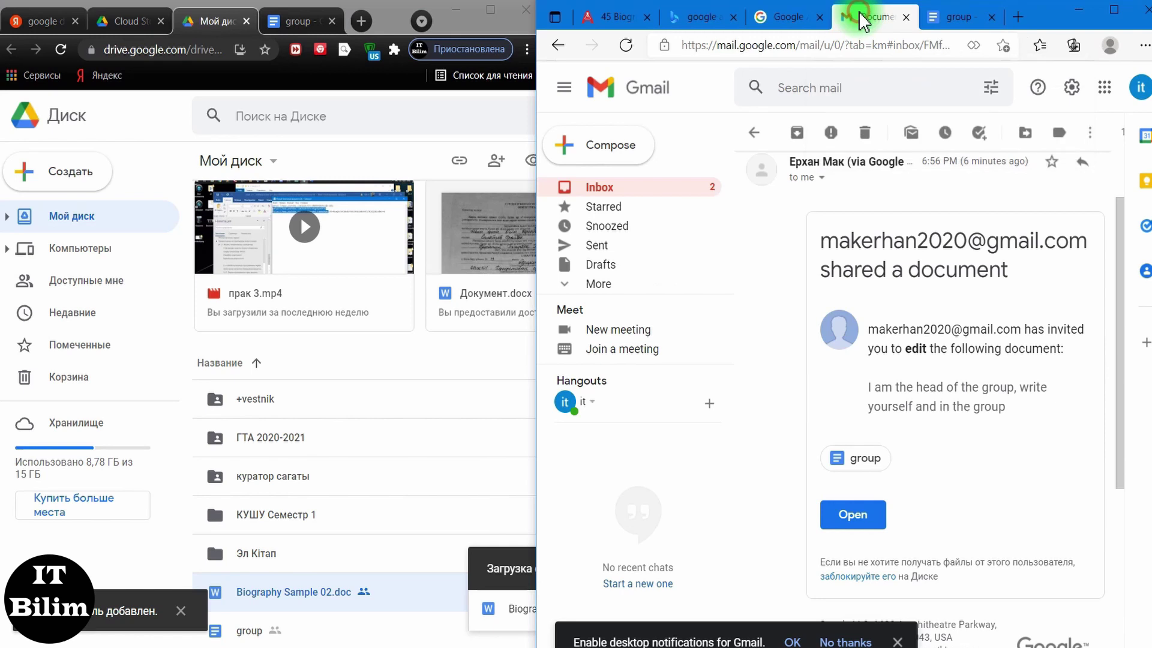
- Open the 'Document shared with you: Biography Sample 02.doc' email and launch the document full screen
{"action": "left_click", "coordinate": [658, 190]}
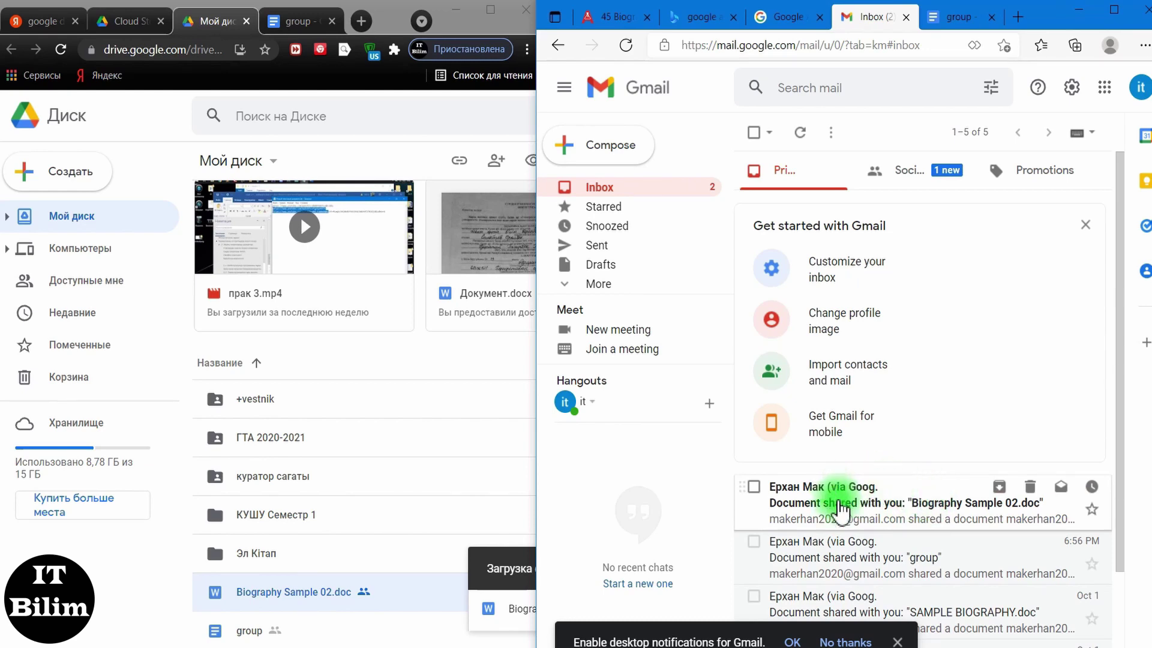
{"action": "left_click", "coordinate": [903, 516]}
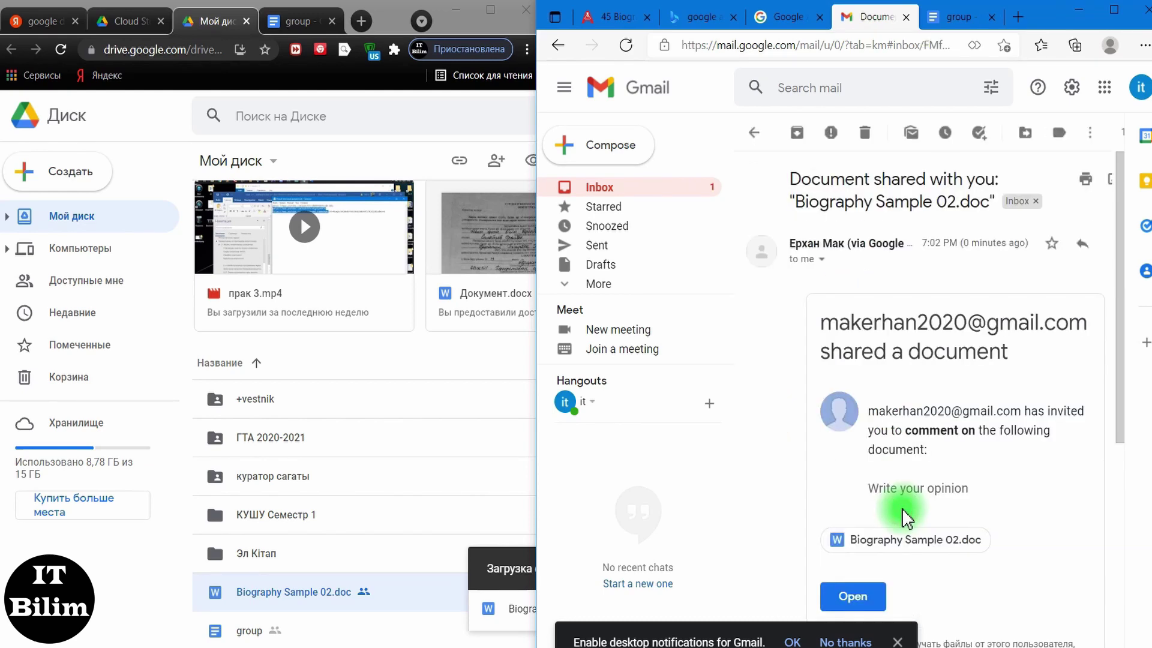
{"action": "left_click", "coordinate": [850, 598]}
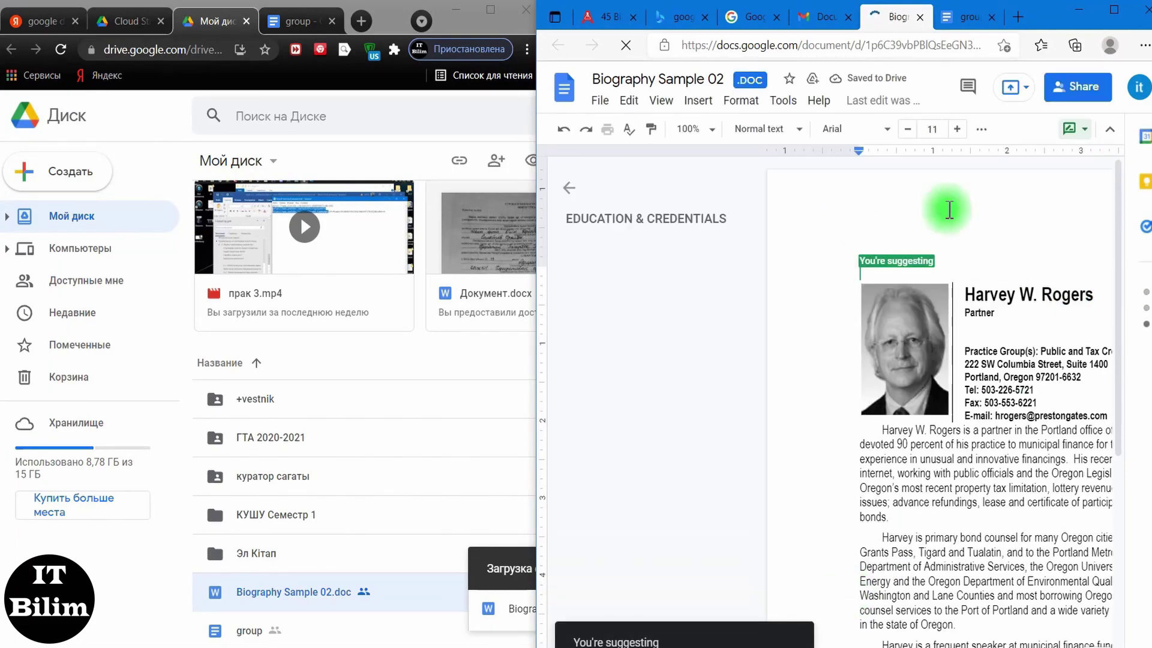
{"action": "left_click", "coordinate": [1114, 12]}
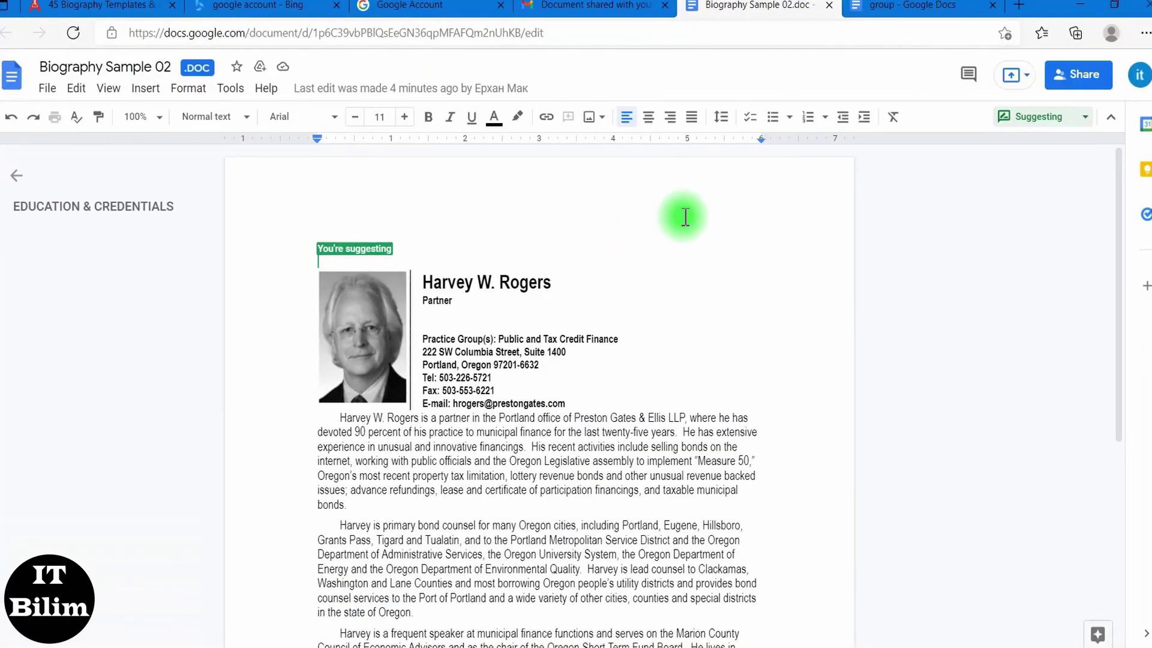
- Comment 'A good achievement' on the first body paragraph, accepting the .DOCX conversion
{"action": "left_click_drag", "start_coordinate": [355, 506], "coordinate": [308, 416]}
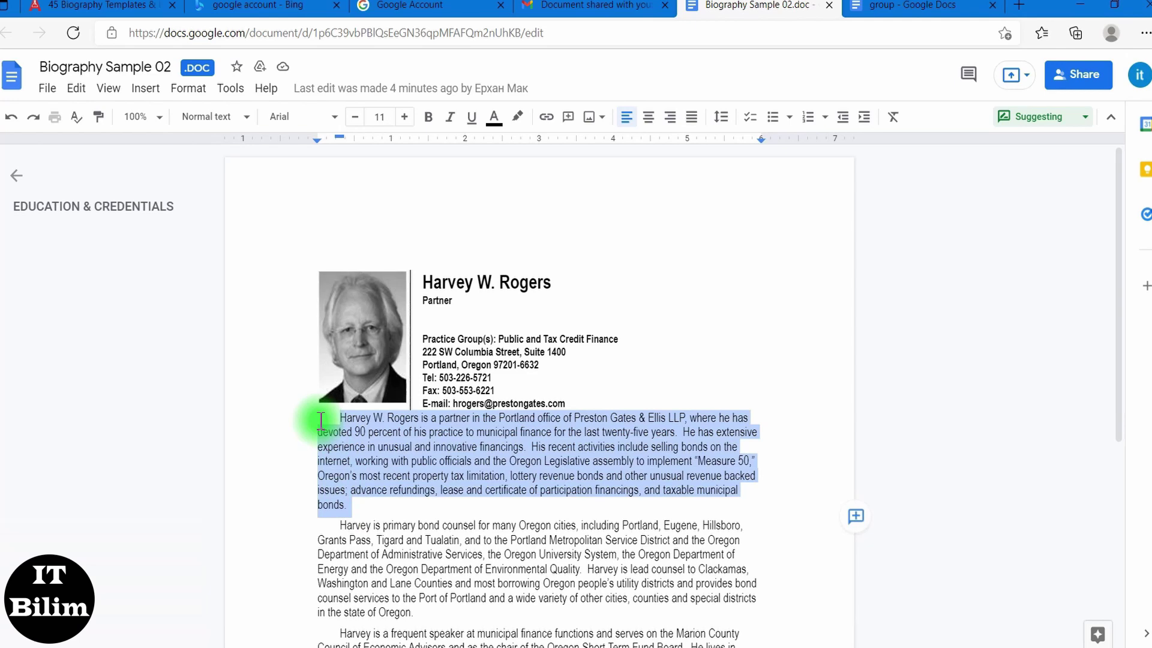
{"action": "left_click", "coordinate": [862, 520]}
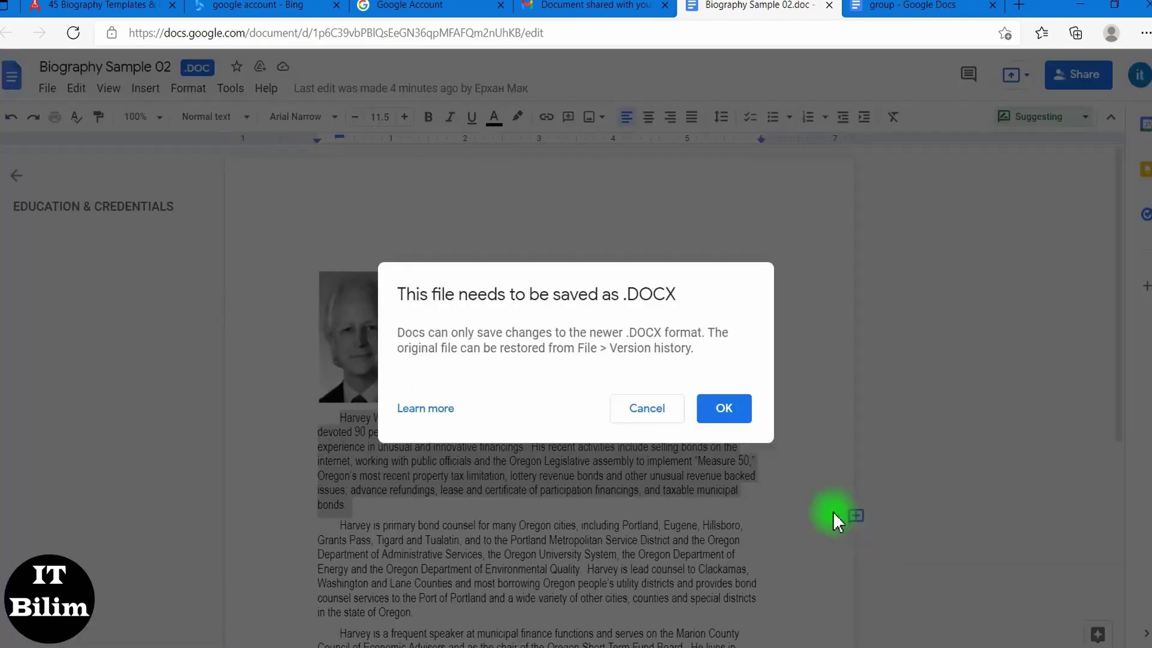
{"action": "left_click", "coordinate": [725, 409]}
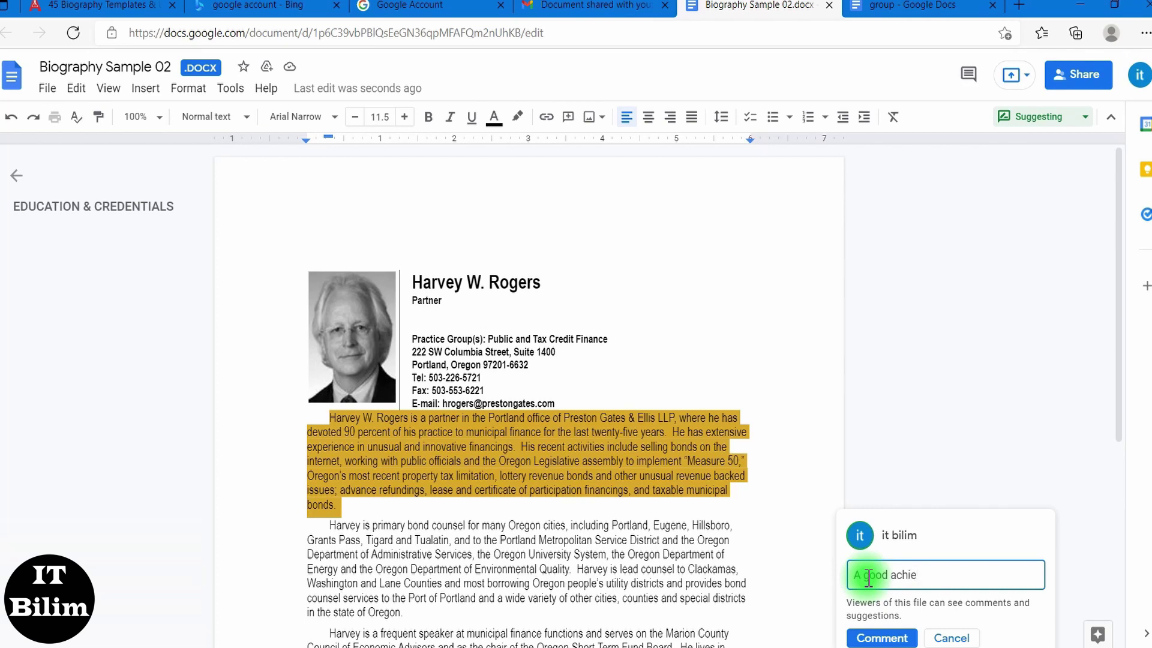
{"action": "left_click", "coordinate": [877, 637]}
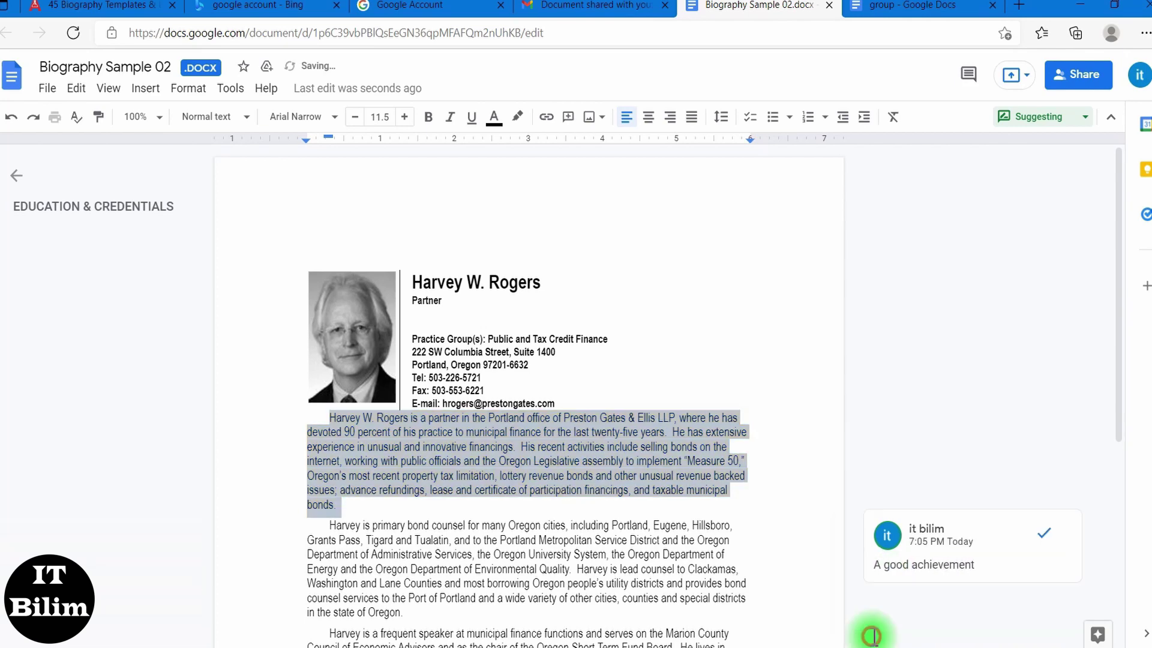
- Open Biography Sample 02.docx from the owner's Drive and snap it beside the TemplateLab page
{"action": "left_click", "coordinate": [1114, 7]}
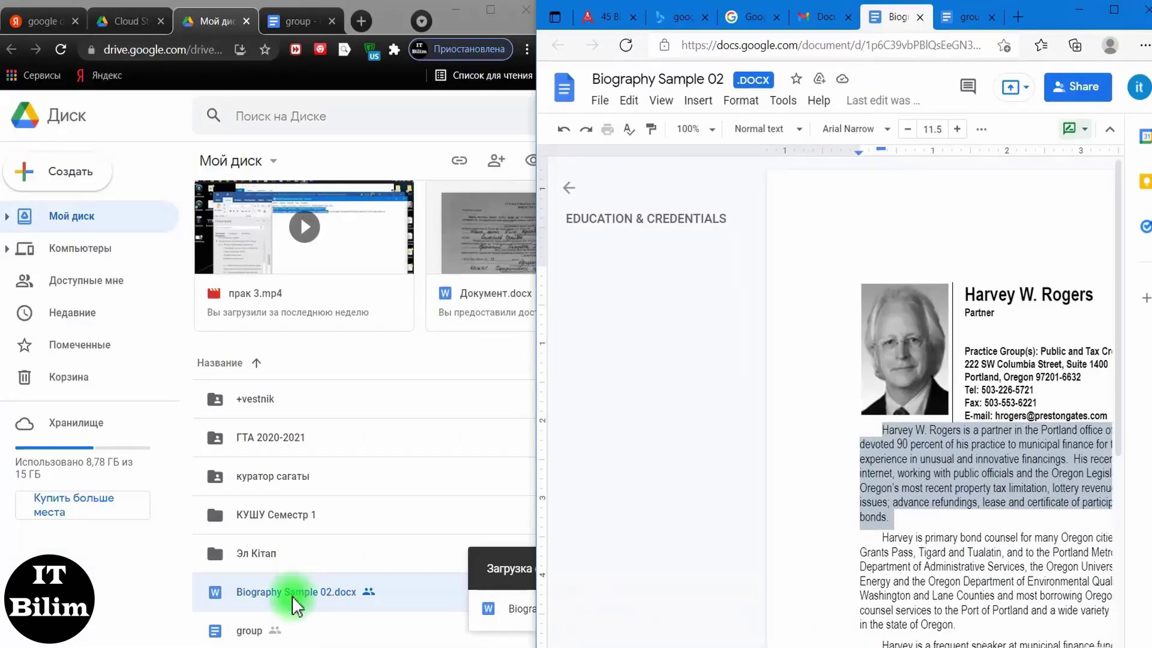
{"action": "double_click", "coordinate": [295, 596]}
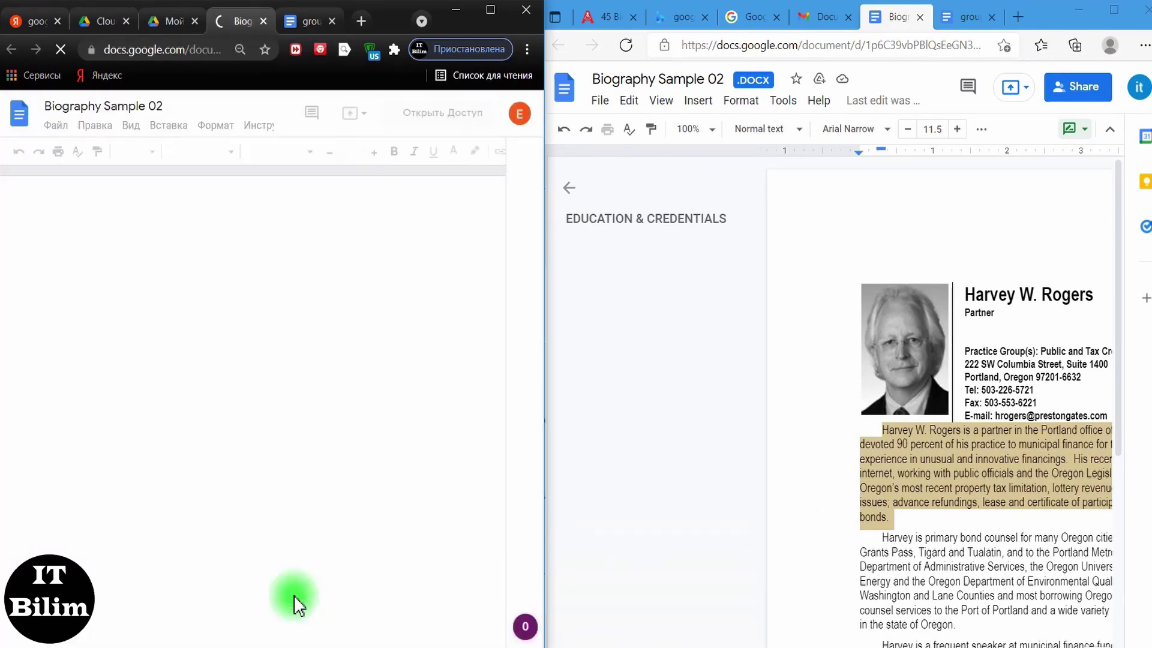
{"action": "left_click", "coordinate": [491, 10]}
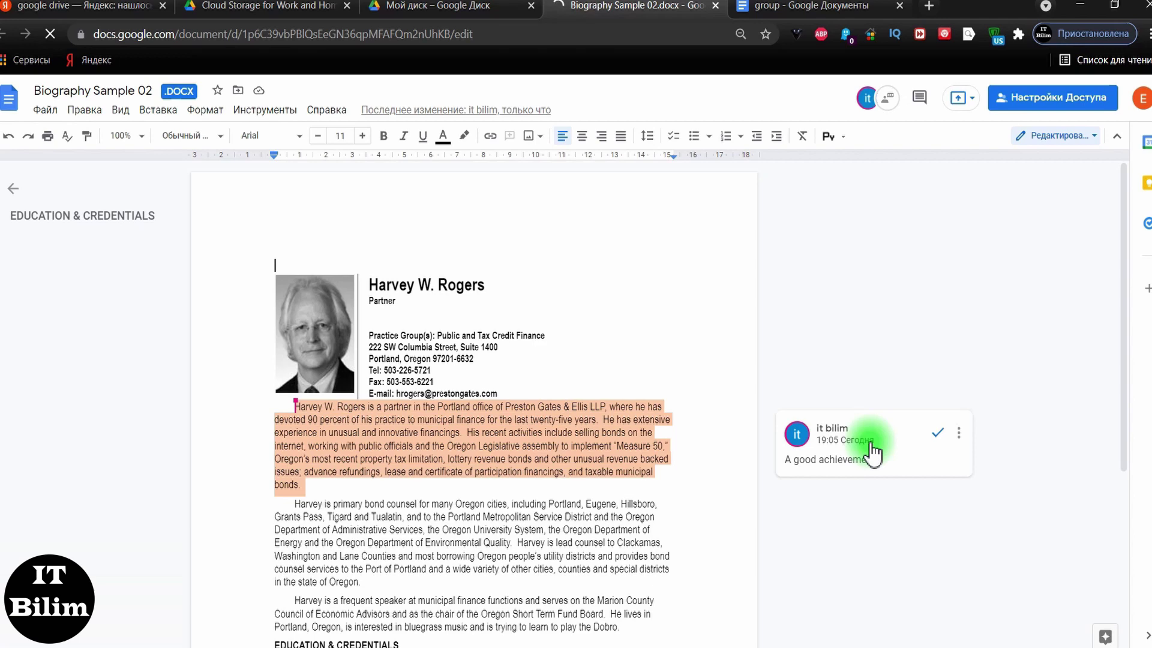
{"action": "key", "text": "super+Left"}
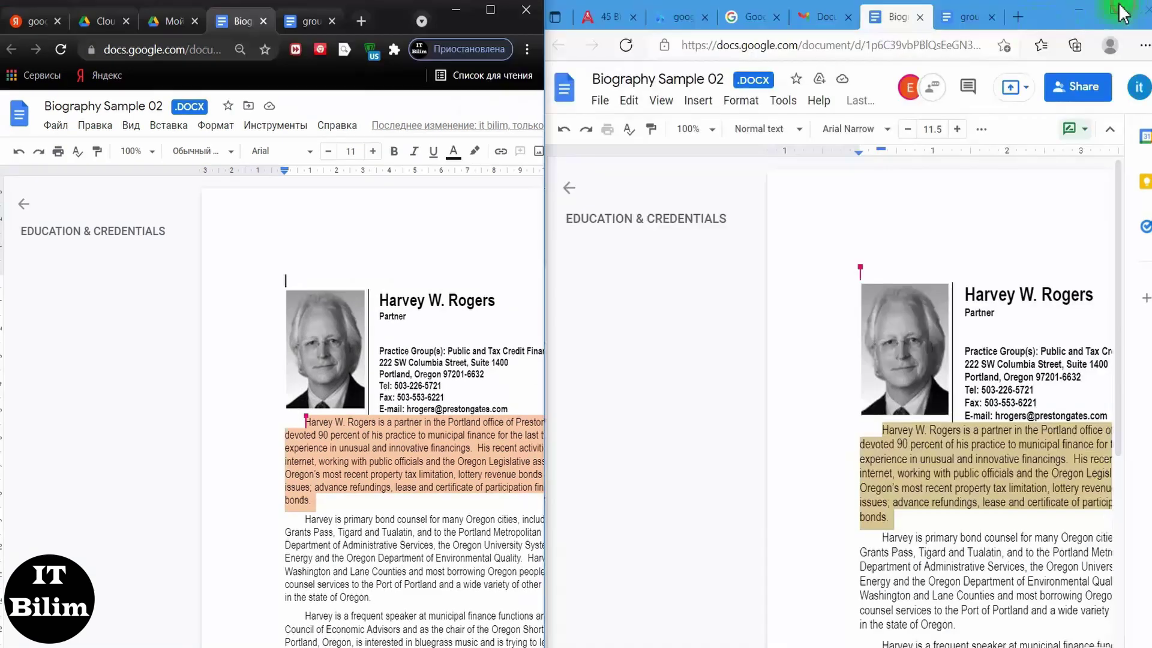
{"action": "left_click", "coordinate": [603, 21]}
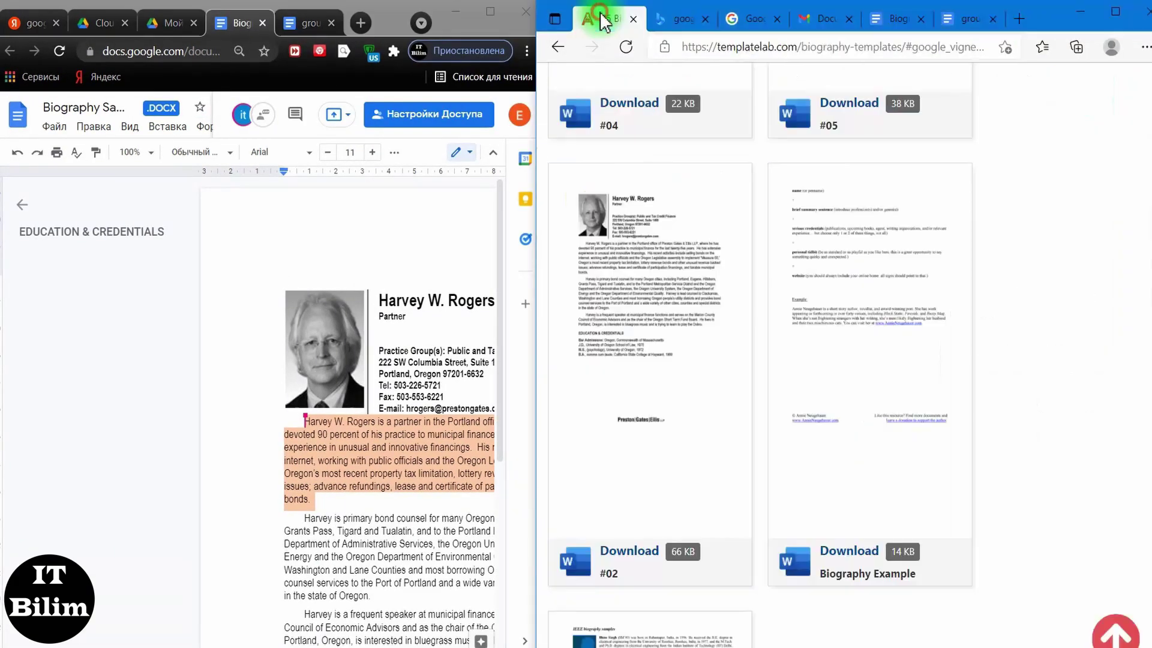
- Browse coolfreecv.com down to the free Word CV templates, including CV with Photography
{"action": "left_click", "coordinate": [557, 47]}
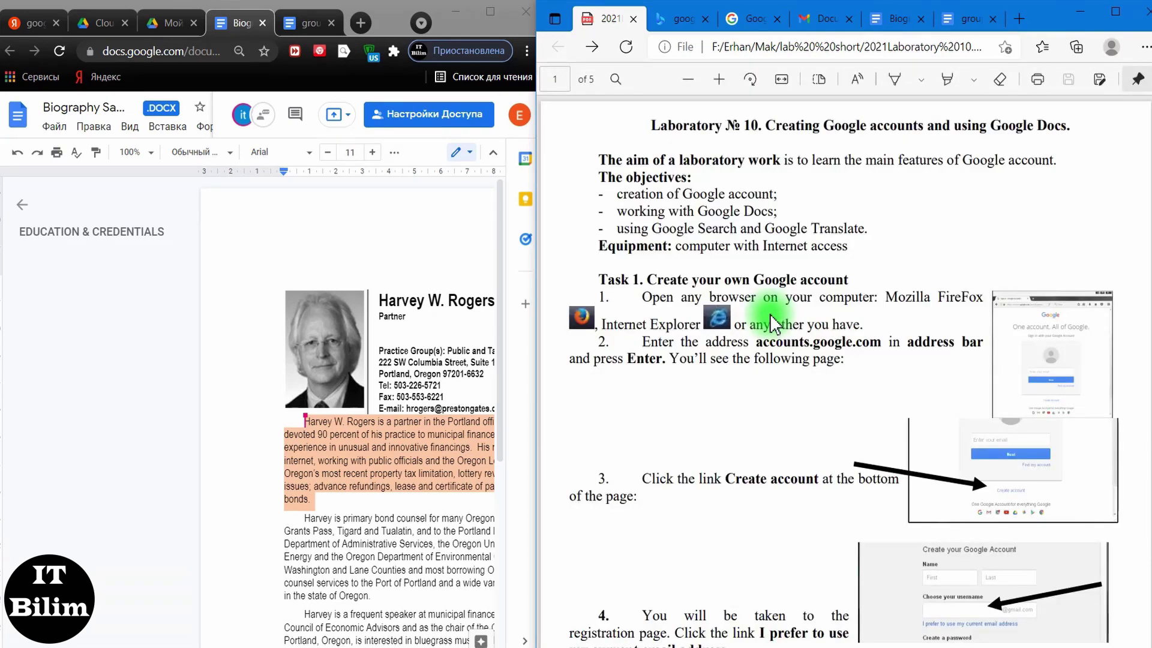
{"action": "scroll", "coordinate": [792, 348], "scroll_direction": "down", "scroll_amount": 15}
{"action": "scroll", "coordinate": [801, 358], "scroll_direction": "down", "scroll_amount": 2}
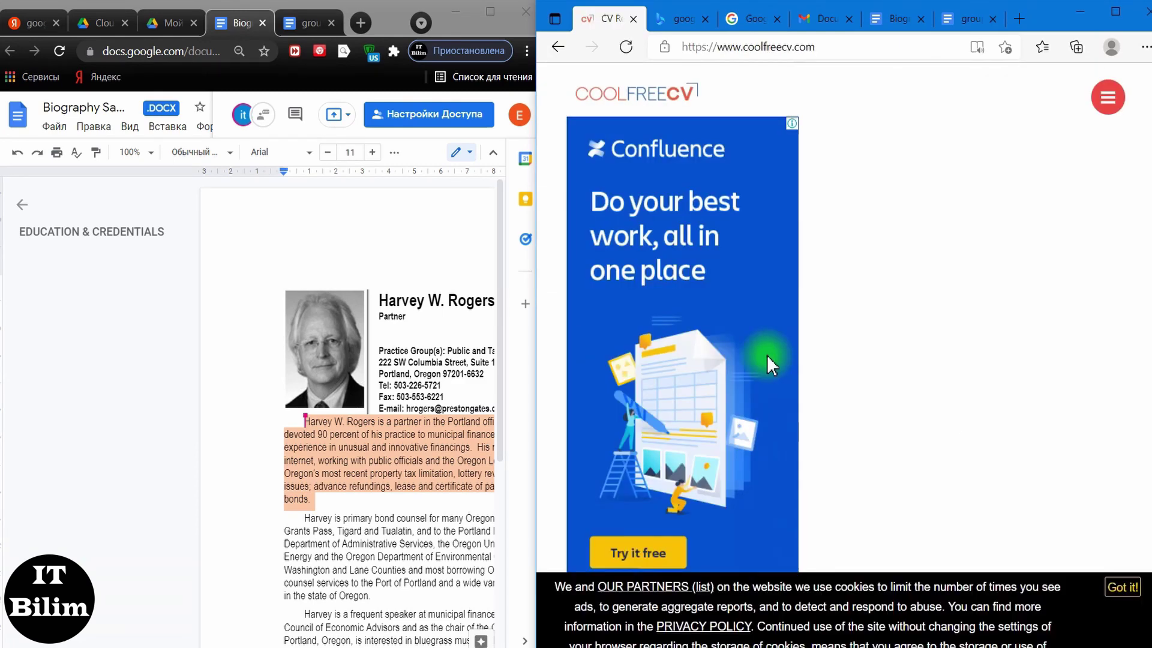
{"action": "scroll", "coordinate": [767, 354], "scroll_direction": "down", "scroll_amount": 15}
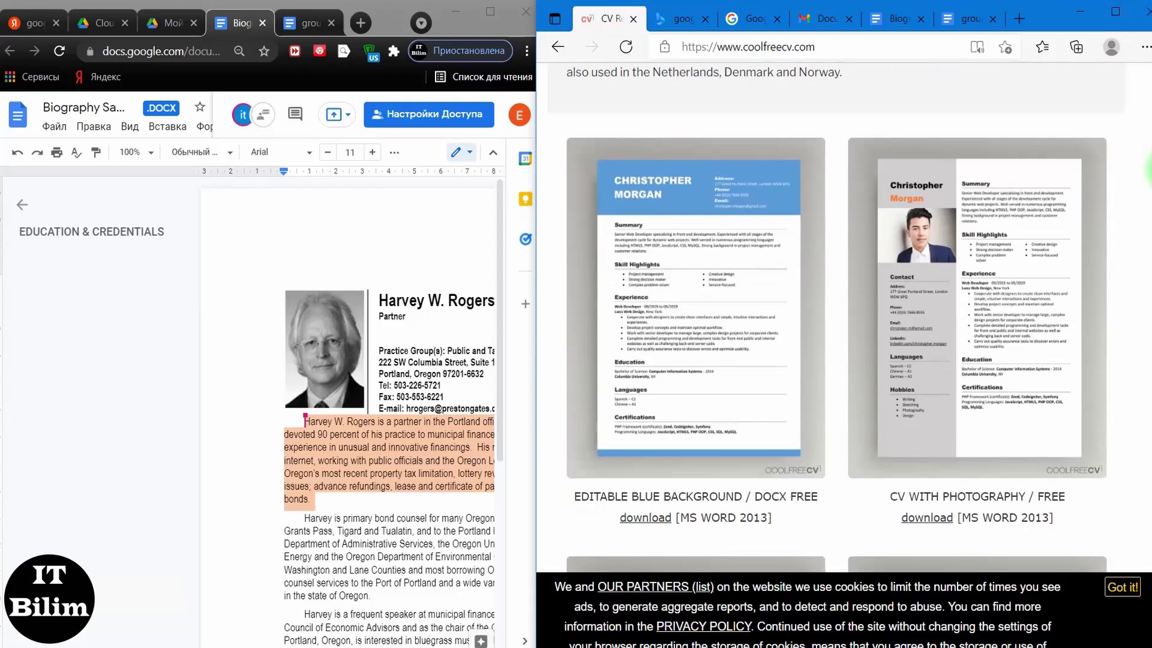
{"action": "scroll", "coordinate": [836, 321], "scroll_direction": "up", "scroll_amount": 2}
{"action": "scroll", "coordinate": [836, 321], "scroll_direction": "down", "scroll_amount": 4}
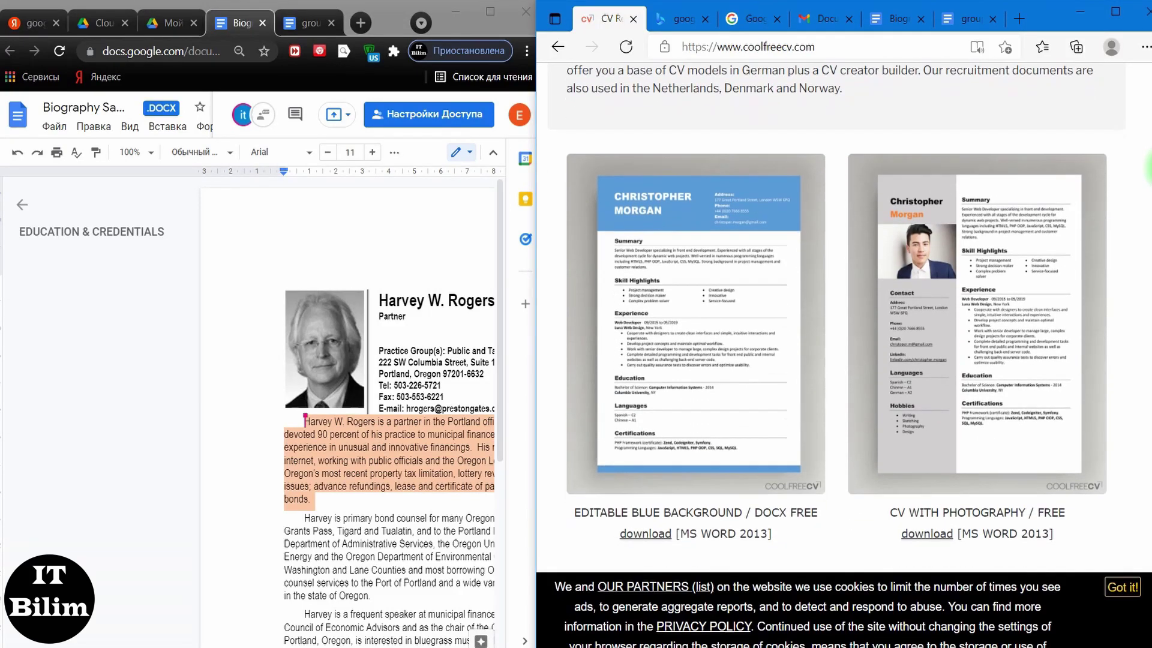
{"action": "scroll", "coordinate": [836, 321], "scroll_direction": "down", "scroll_amount": 8}
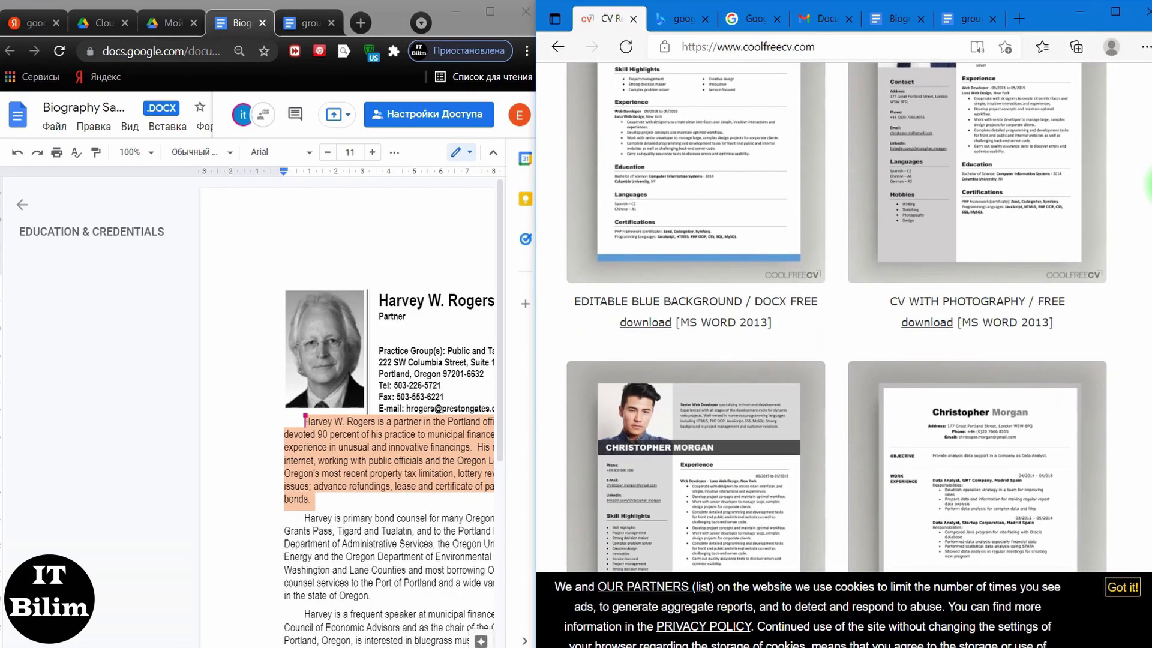
{"action": "scroll", "coordinate": [836, 321], "scroll_direction": "down", "scroll_amount": 7}
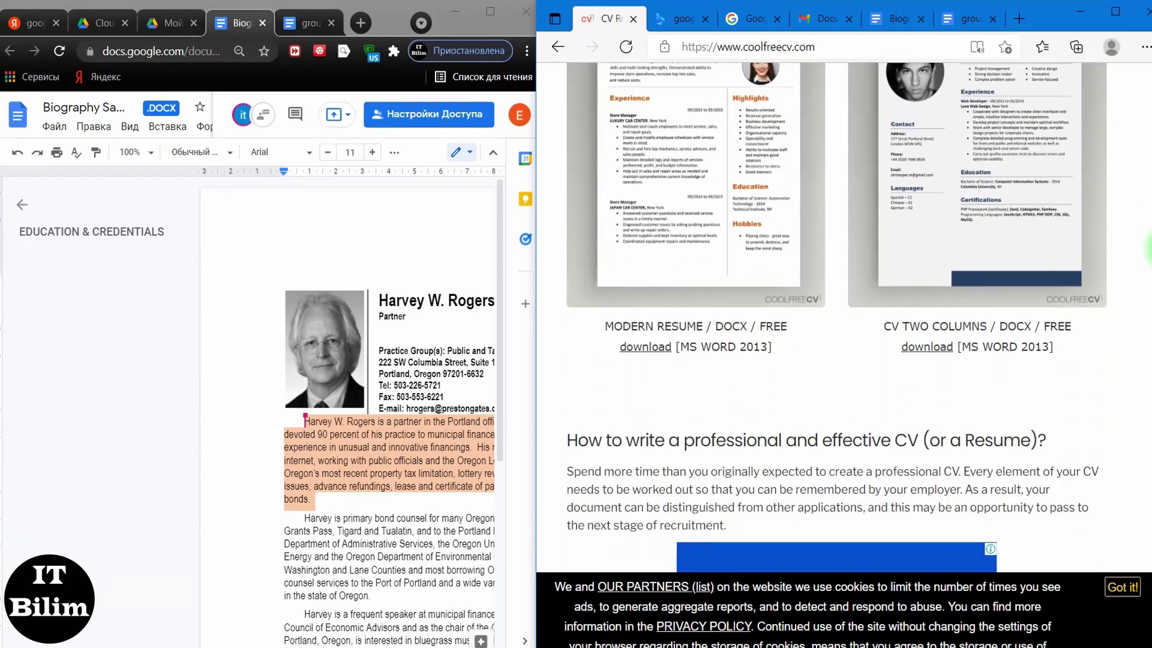
{"action": "scroll", "coordinate": [835, 321], "scroll_direction": "down", "scroll_amount": 5}
{"action": "scroll", "coordinate": [836, 320], "scroll_direction": "up", "scroll_amount": 8}
{"action": "scroll", "coordinate": [836, 316], "scroll_direction": "up", "scroll_amount": 5}
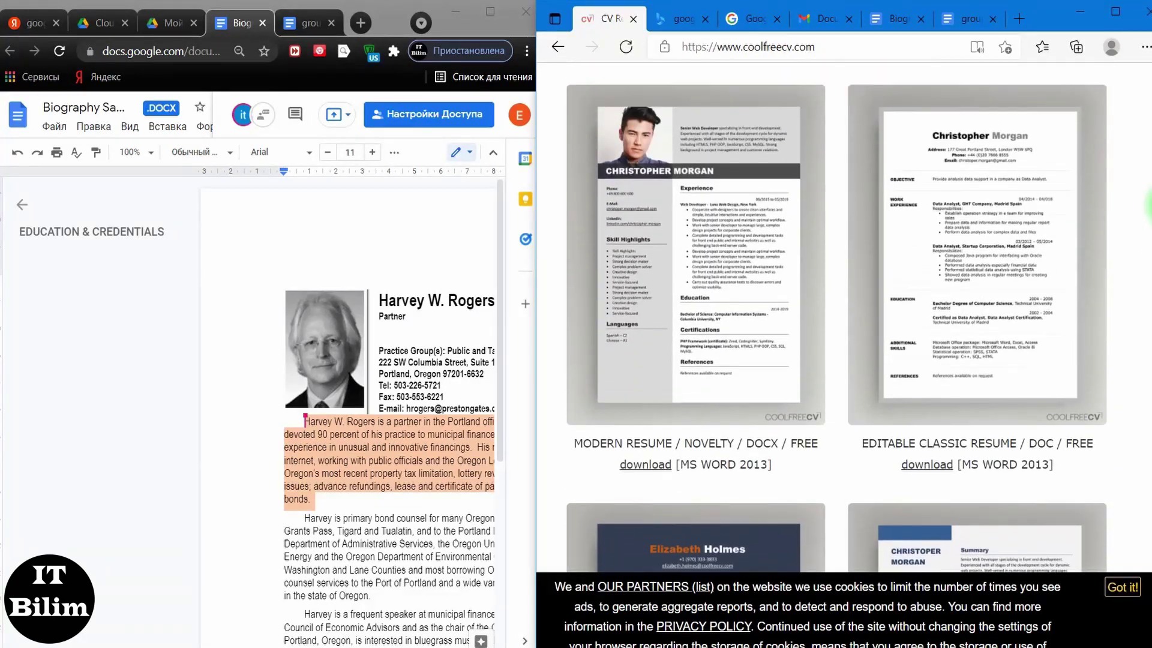
{"action": "scroll", "coordinate": [836, 318], "scroll_direction": "up", "scroll_amount": 2}
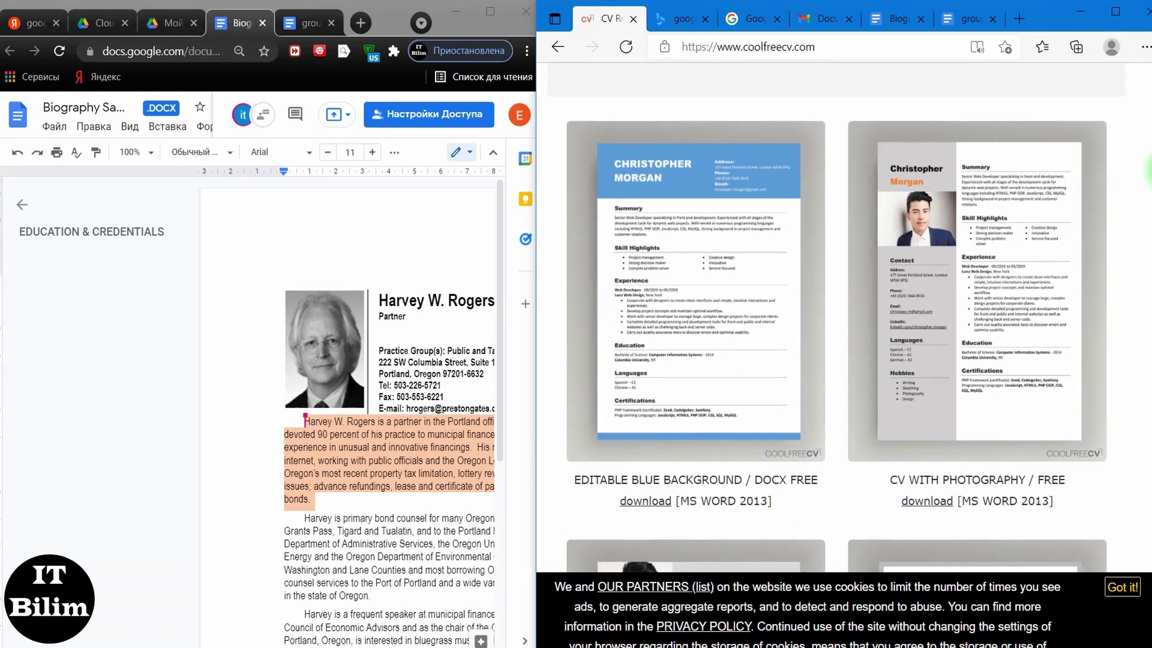
- Download the CV With Photography template file and show it in its folder
{"action": "left_click", "coordinate": [928, 500]}
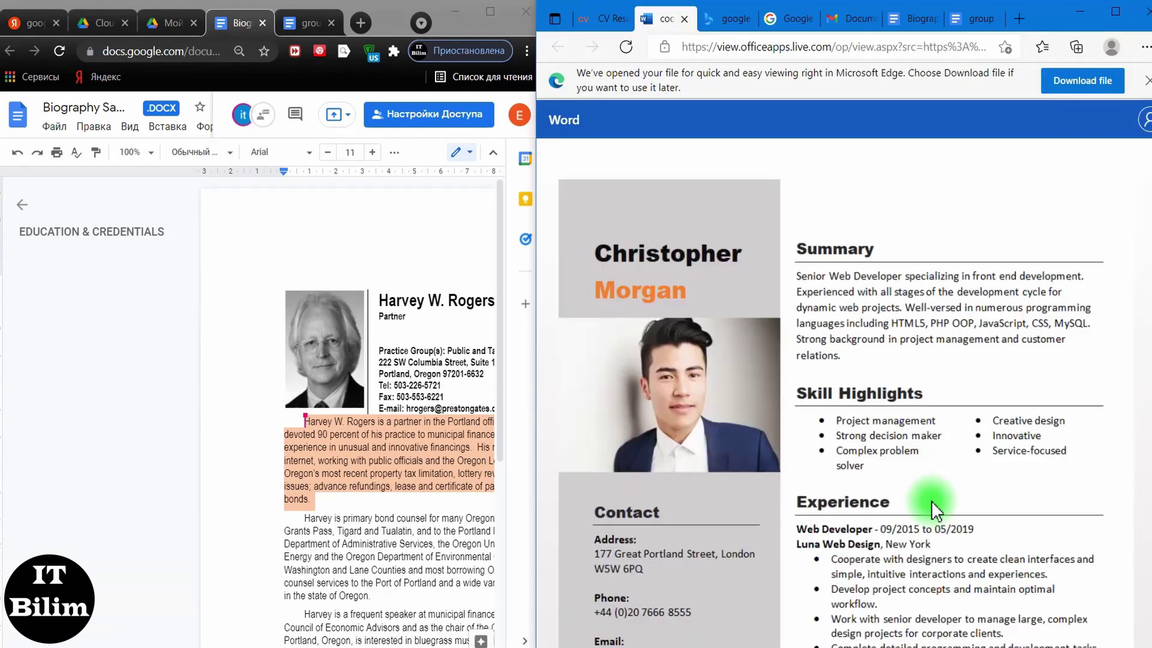
{"action": "left_click", "coordinate": [1082, 80]}
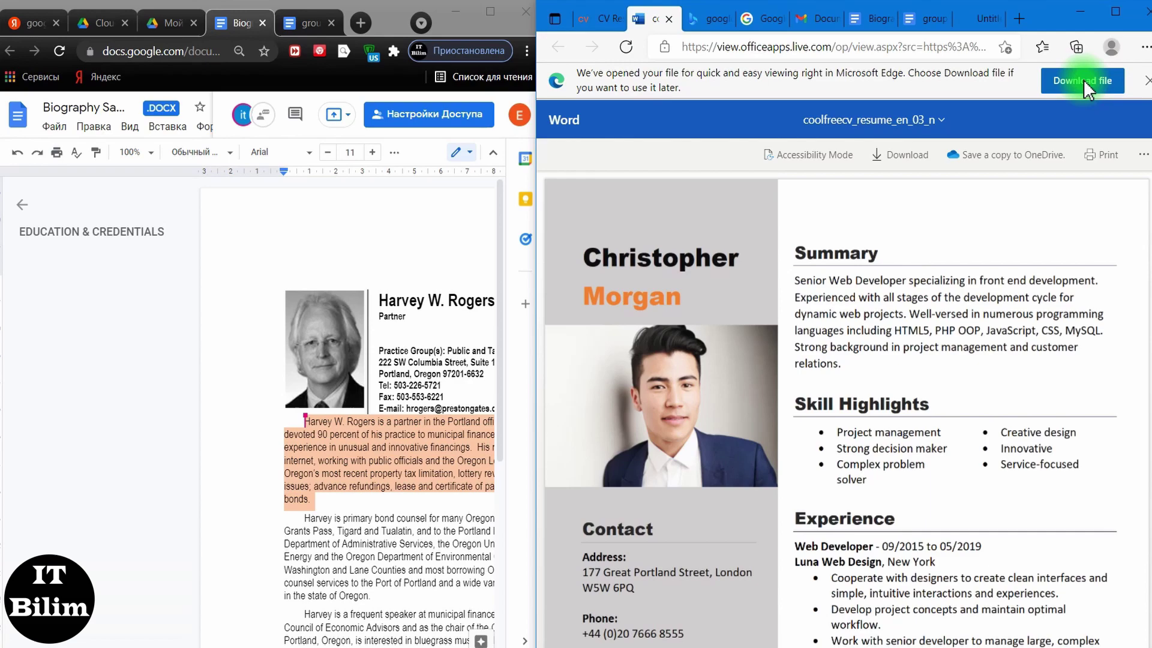
{"action": "left_click", "coordinate": [1023, 108]}
- Drag coolfreecv_resume_en_03_n.docx into My Drive and maximize the Drive window
{"action": "left_click", "coordinate": [171, 23]}
{"action": "left_click_drag", "start_coordinate": [644, 72], "coordinate": [1104, 150]}
{"action": "left_click_drag", "start_coordinate": [1080, 462], "coordinate": [258, 594]}
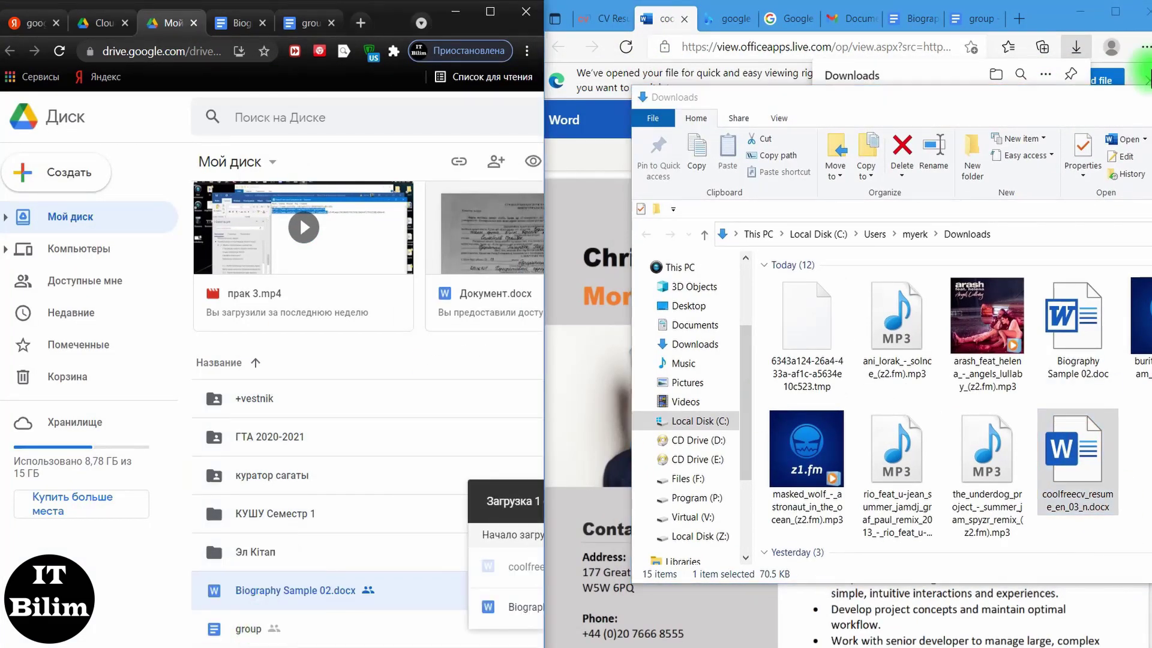
{"action": "left_click_drag", "start_coordinate": [804, 144], "coordinate": [478, 120]}
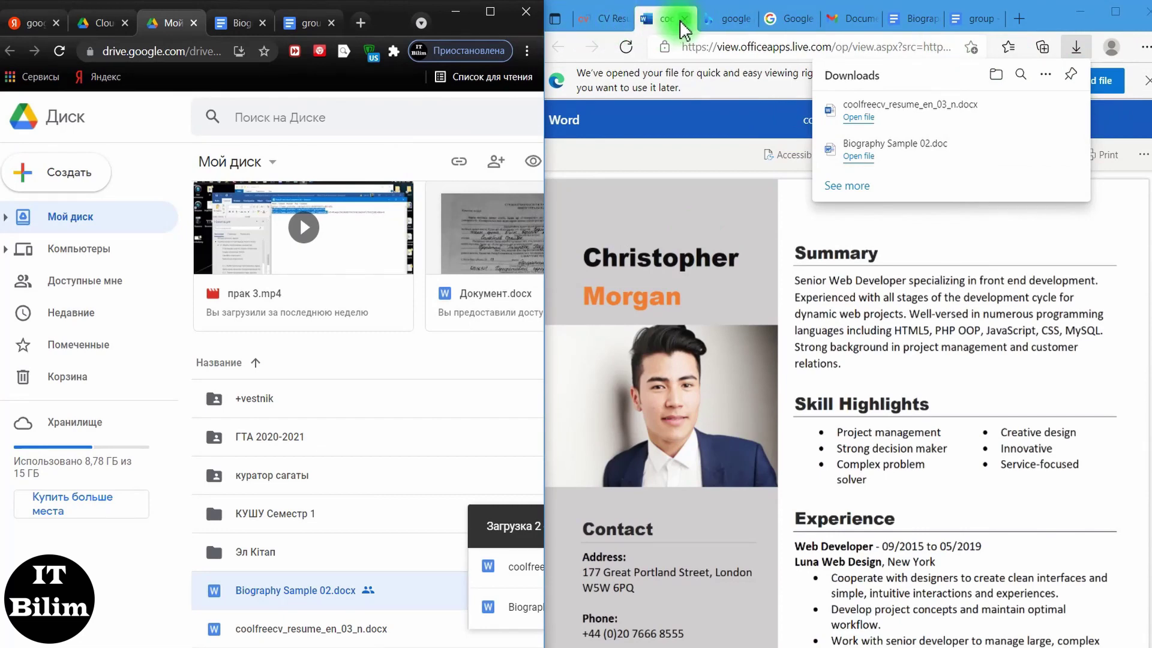
{"action": "left_click", "coordinate": [683, 18]}
{"action": "left_click", "coordinate": [603, 20]}
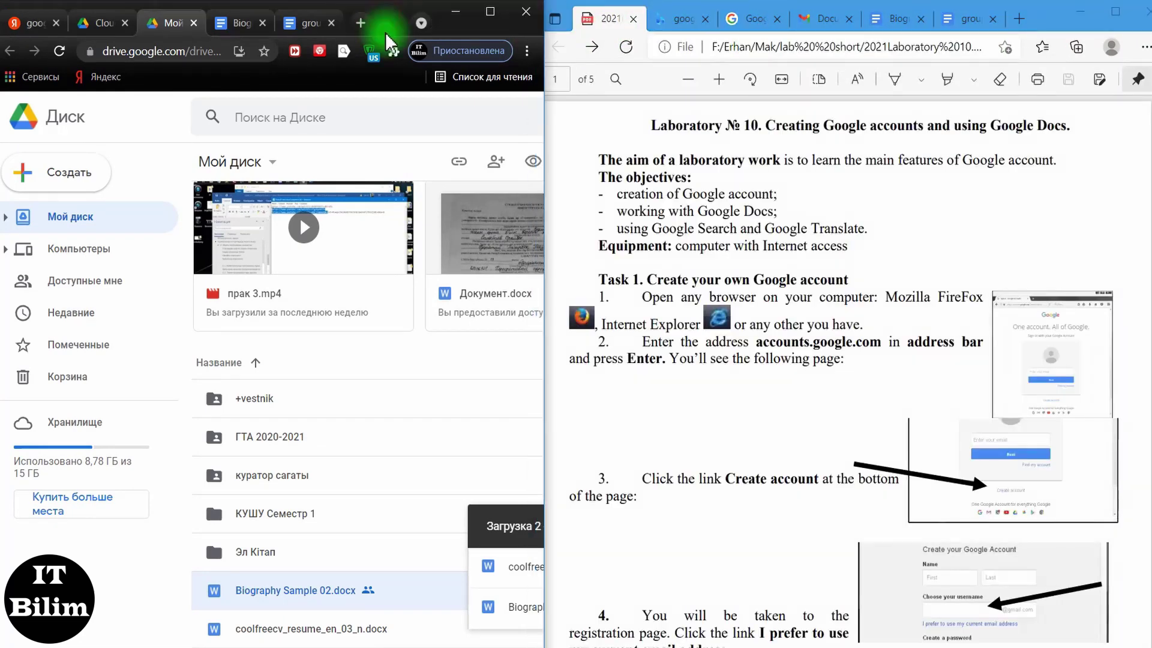
{"action": "double_click", "coordinate": [387, 27]}
{"action": "left_click", "coordinate": [317, 594]}
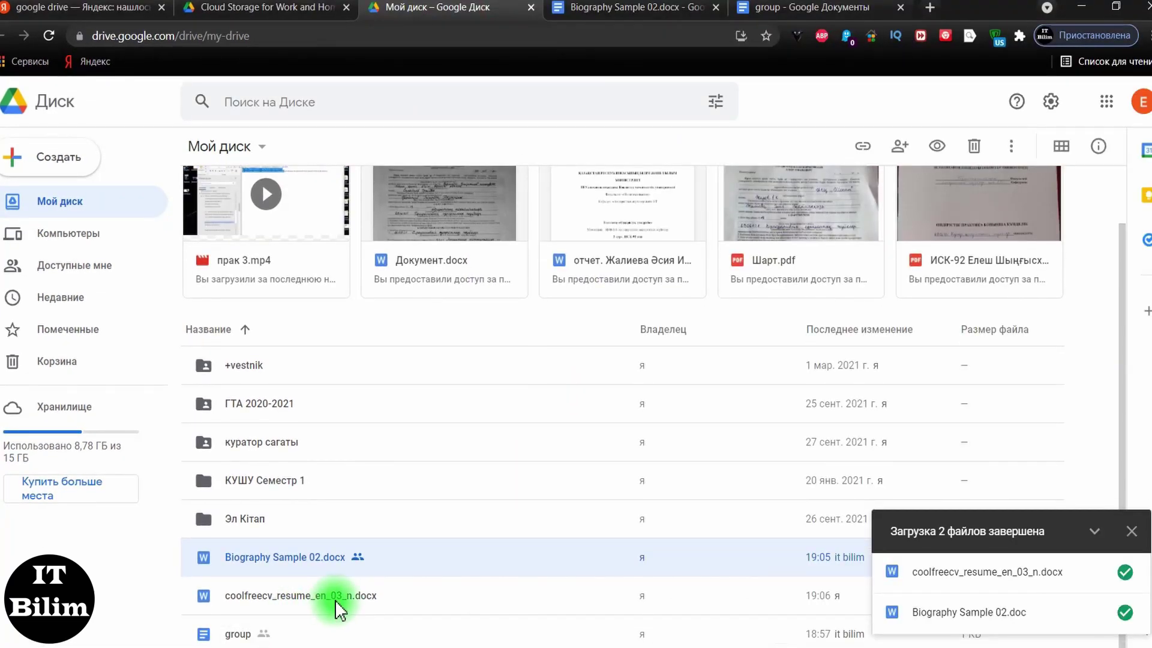
- Open sharing for coolfreecv_resume_en_03_n.docx and block permission changes, downloading, printing and copying
{"action": "left_click", "coordinate": [337, 595]}
{"action": "right_click", "coordinate": [341, 602]}
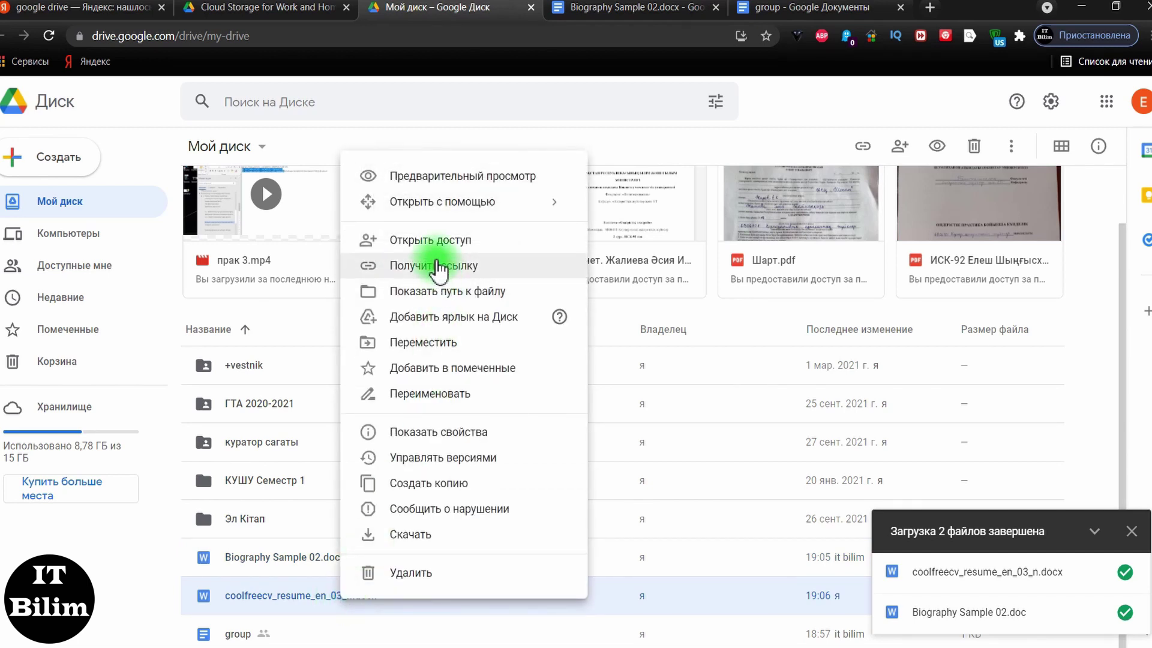
{"action": "left_click", "coordinate": [438, 266]}
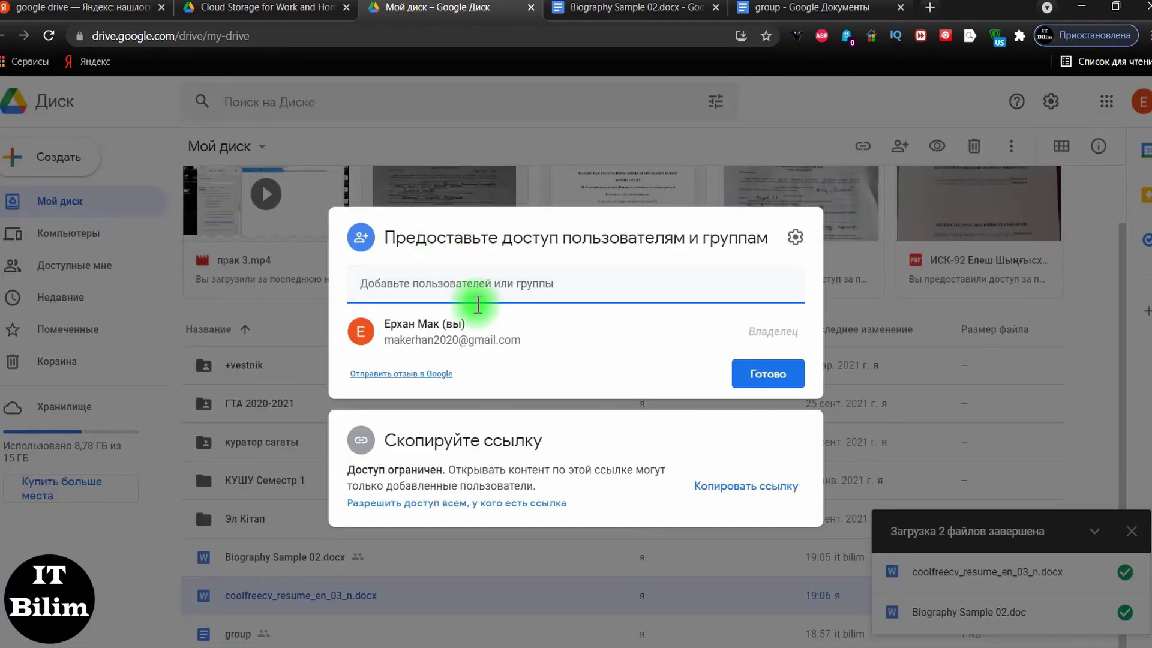
{"action": "left_click", "coordinate": [796, 237]}
{"action": "left_click", "coordinate": [391, 347]}
{"action": "left_click", "coordinate": [390, 379]}
{"action": "left_click", "coordinate": [364, 312]}
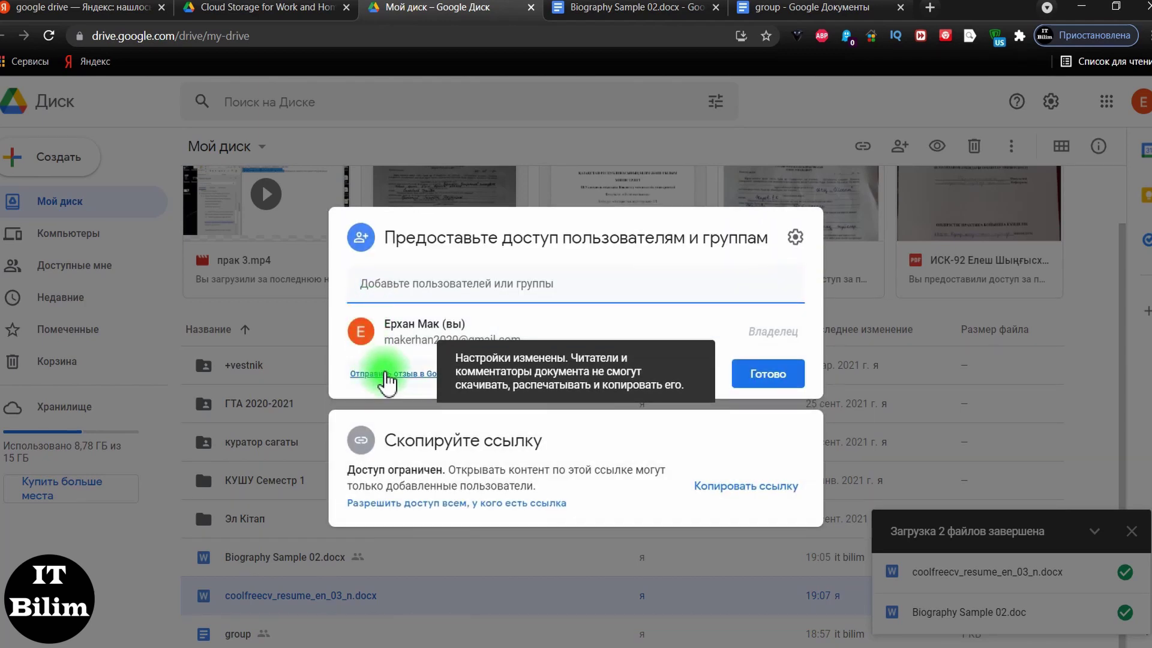
- Share it view-only with the suggested recipient, sending the pasted cover-letter message
{"action": "left_click", "coordinate": [476, 284]}
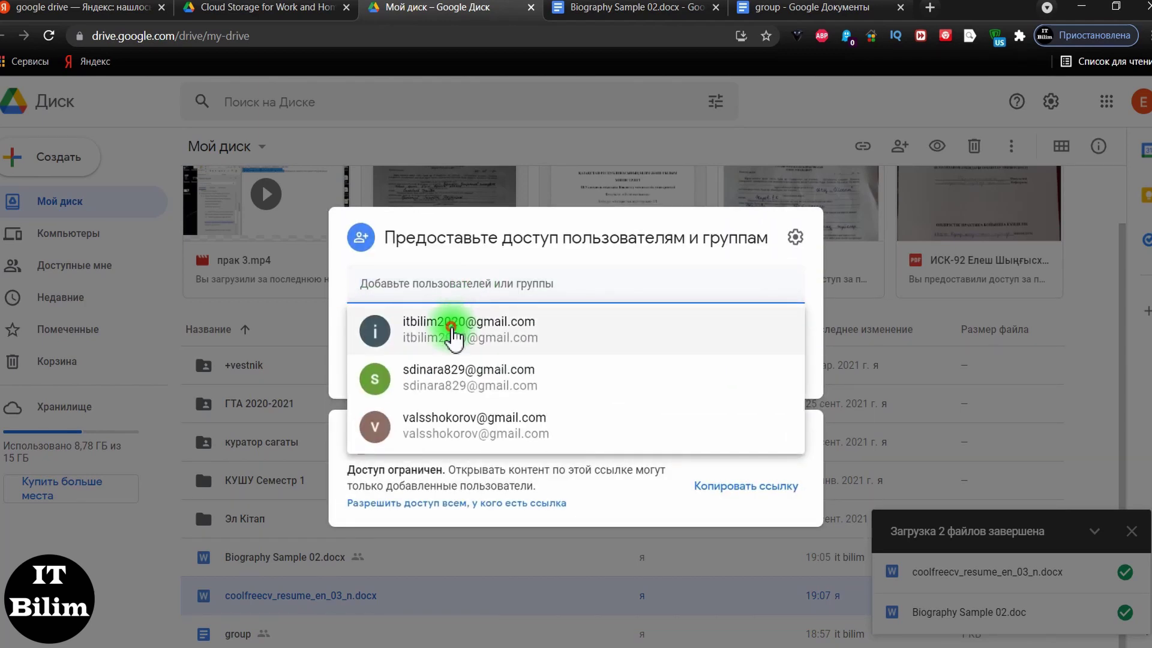
{"action": "left_click", "coordinate": [453, 336]}
{"action": "left_click", "coordinate": [424, 364]}
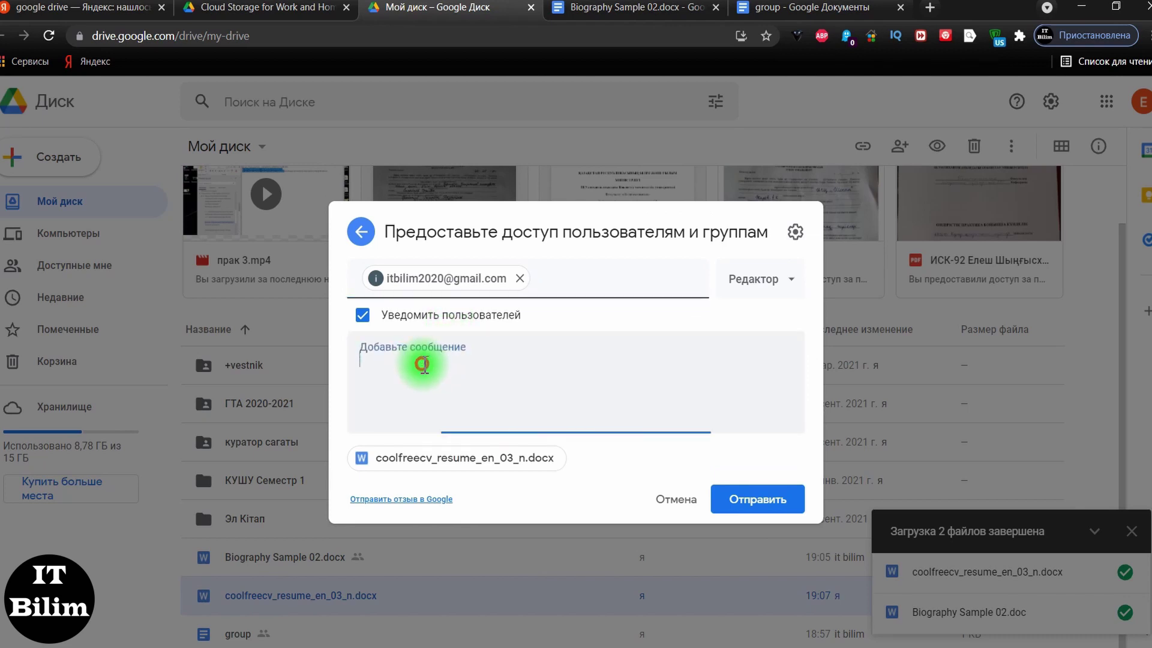
{"action": "type", "text": "Н"}
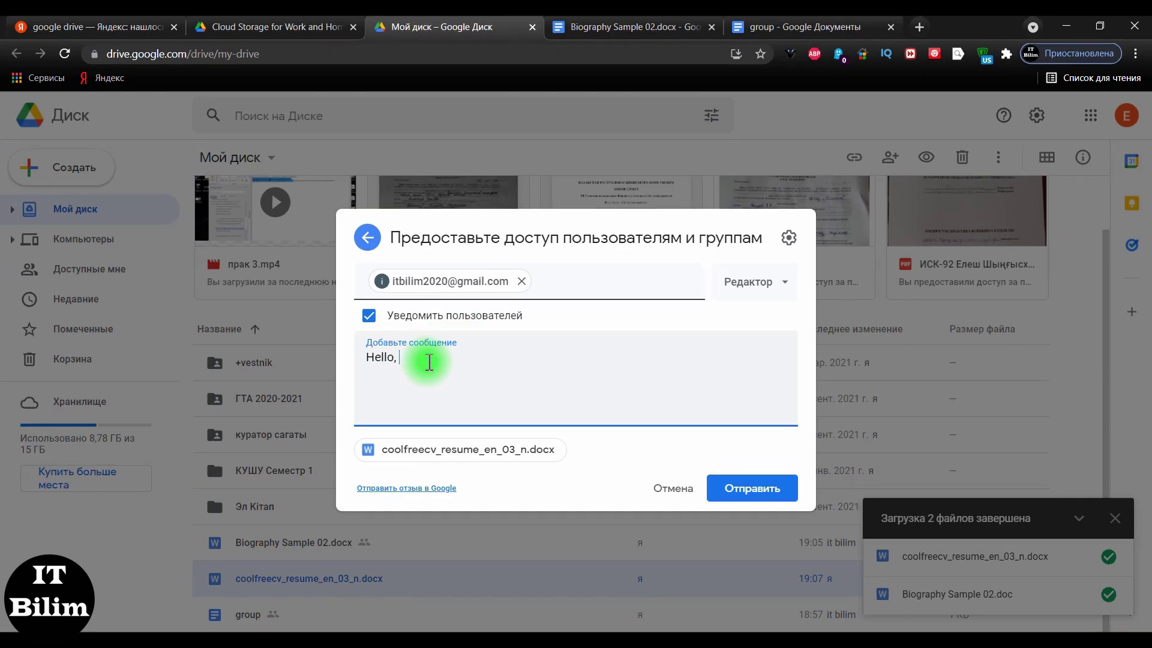
{"action": "type", "text": "I saw your job advertisement for a translator on the website ....... I propose my candidacy for this position and send my resume. ....... Please consider my candidacy and thank you for your time. You can contact me by phone 0000000000. Sincerely, you"}
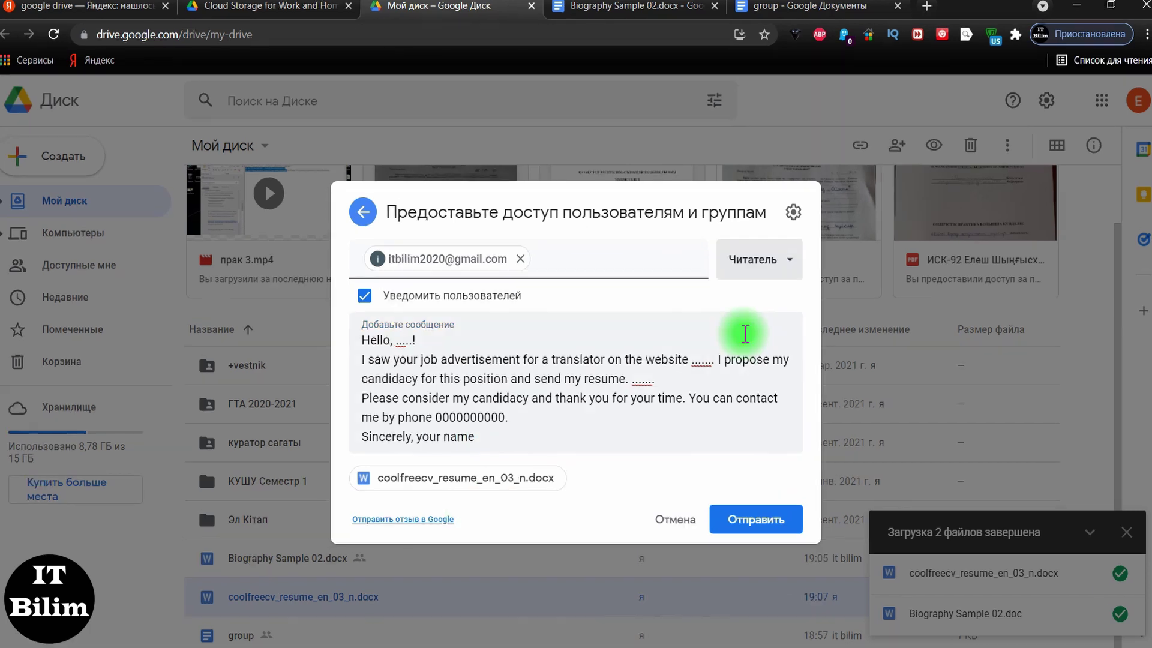
{"action": "left_click", "coordinate": [756, 529]}
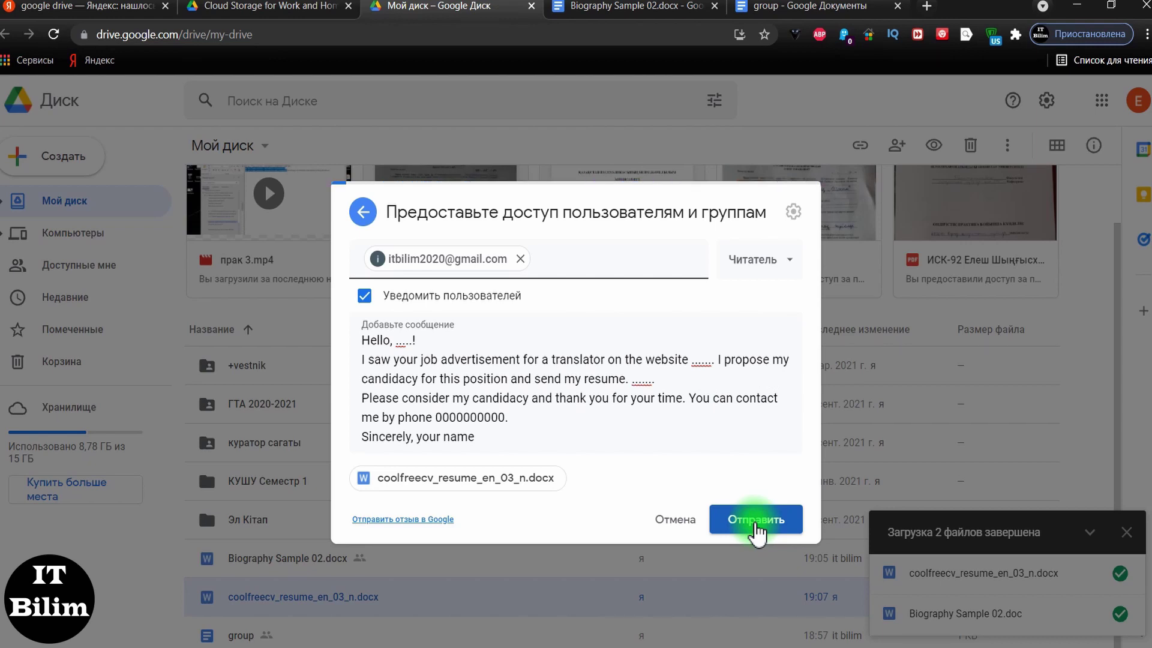